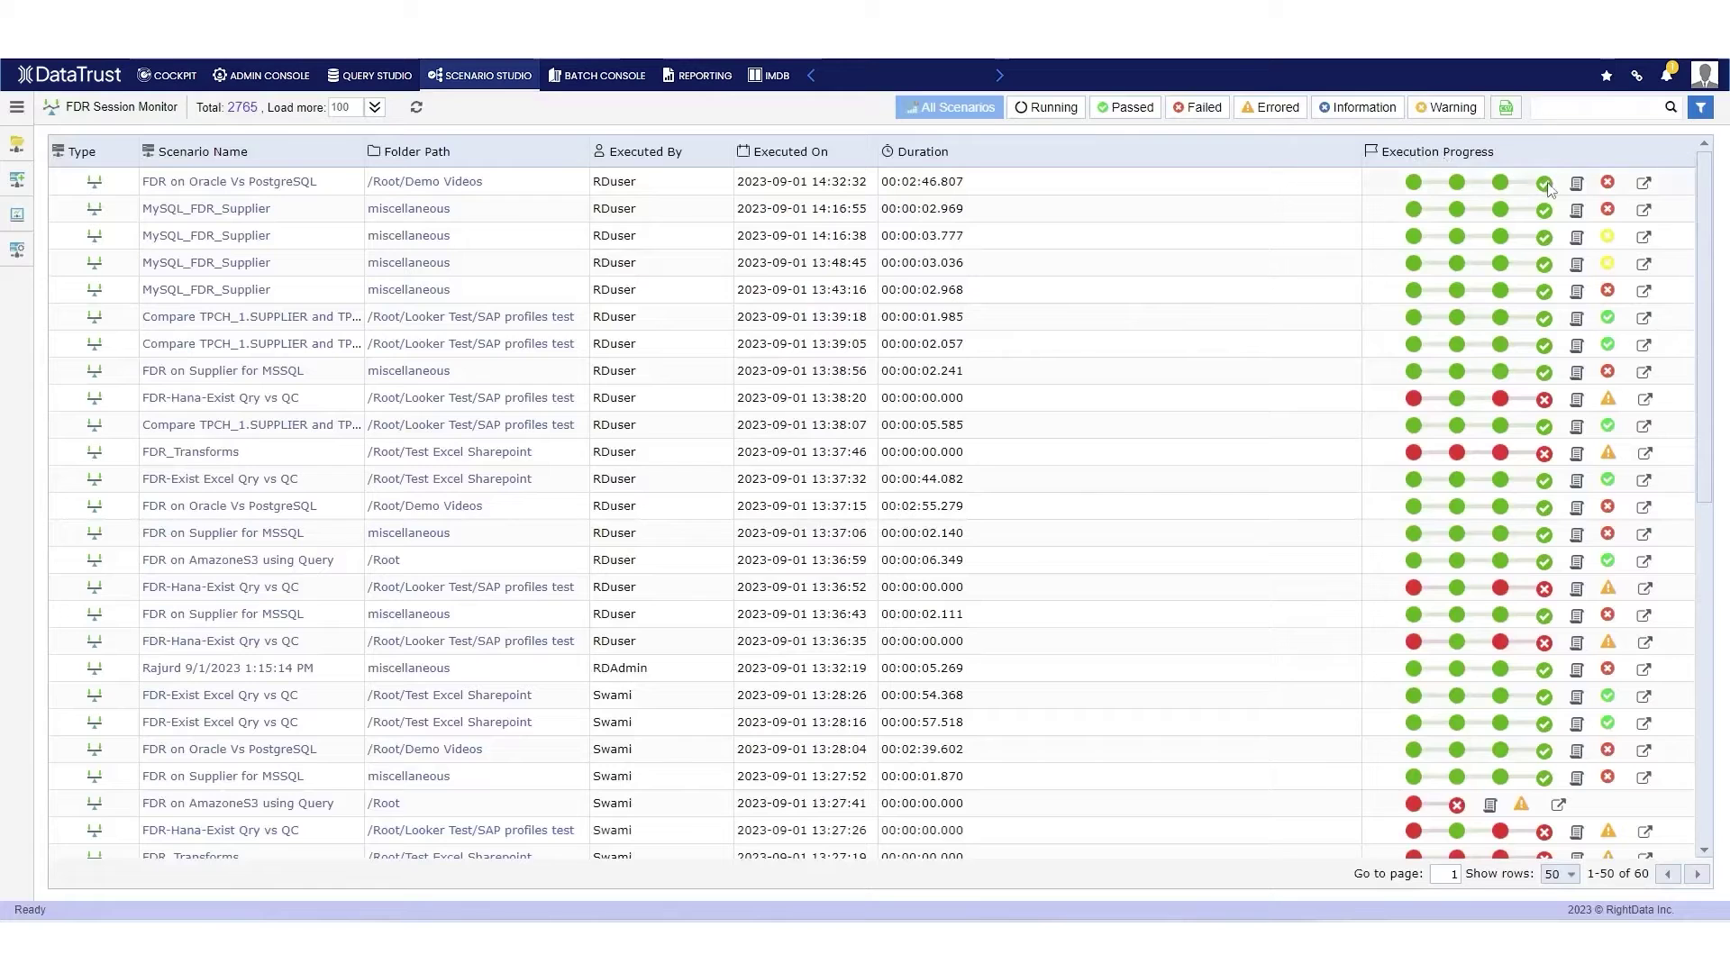
Step: View the latest run's ingestion log, then filter runs by Passed, Failed and Errored status
mouse_move(1544, 182)
left_click(1576, 182)
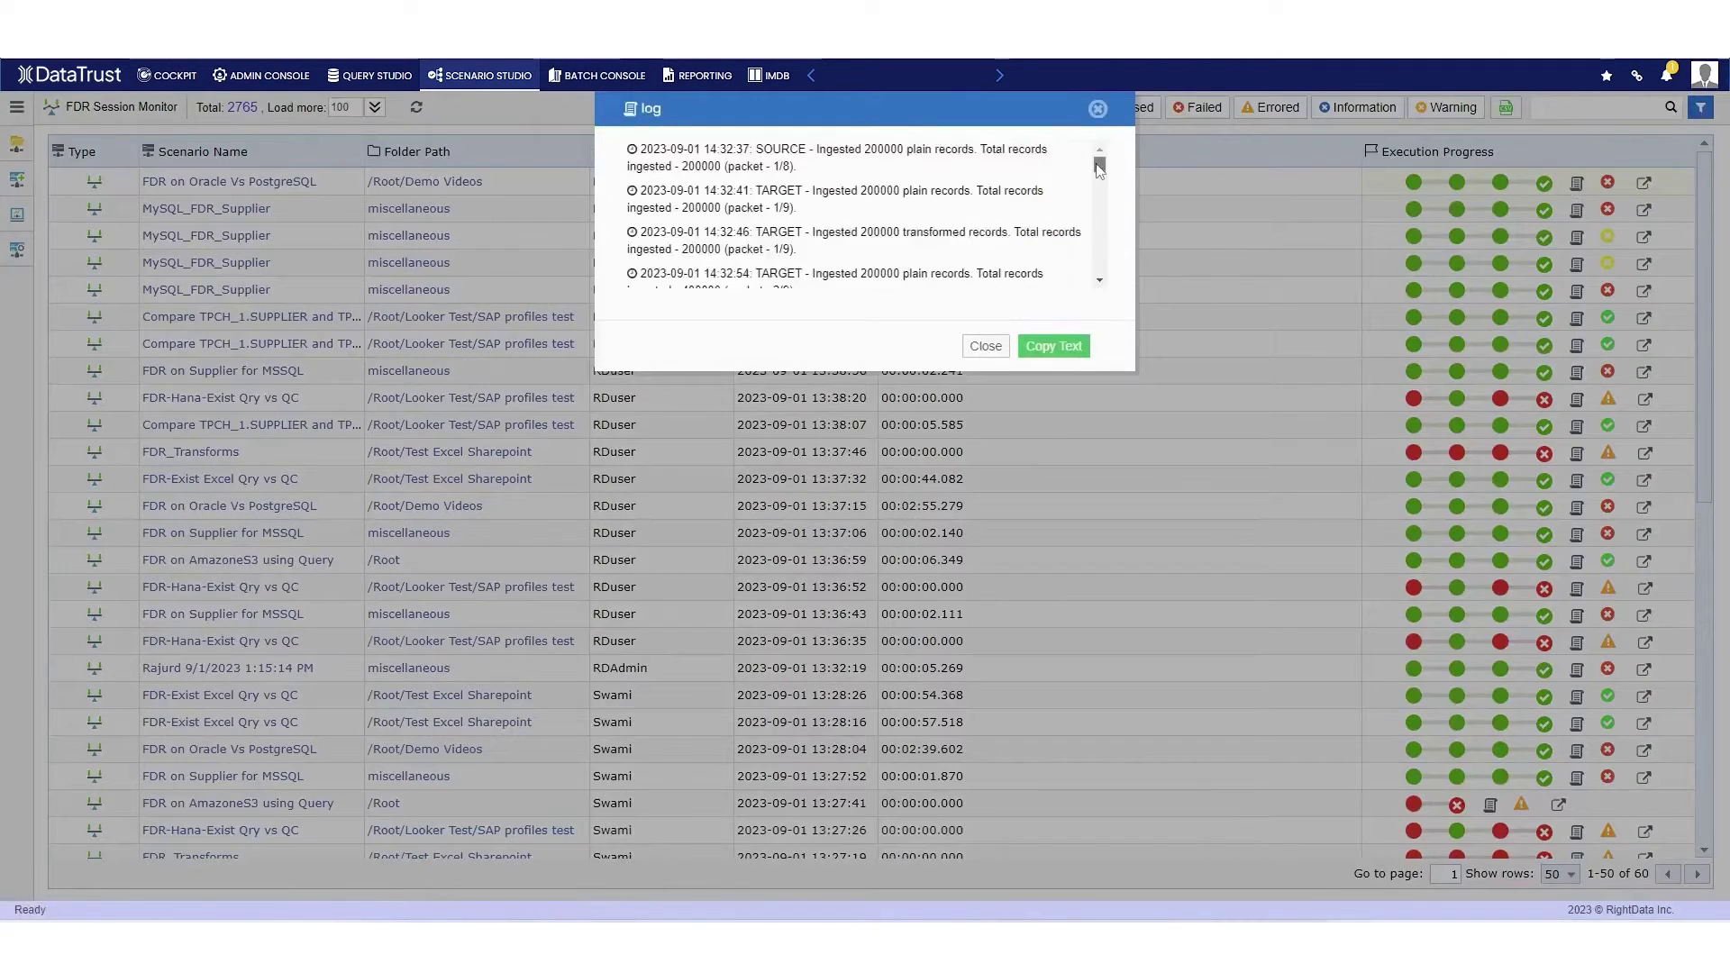
left_click(1131, 108)
left_click(1202, 108)
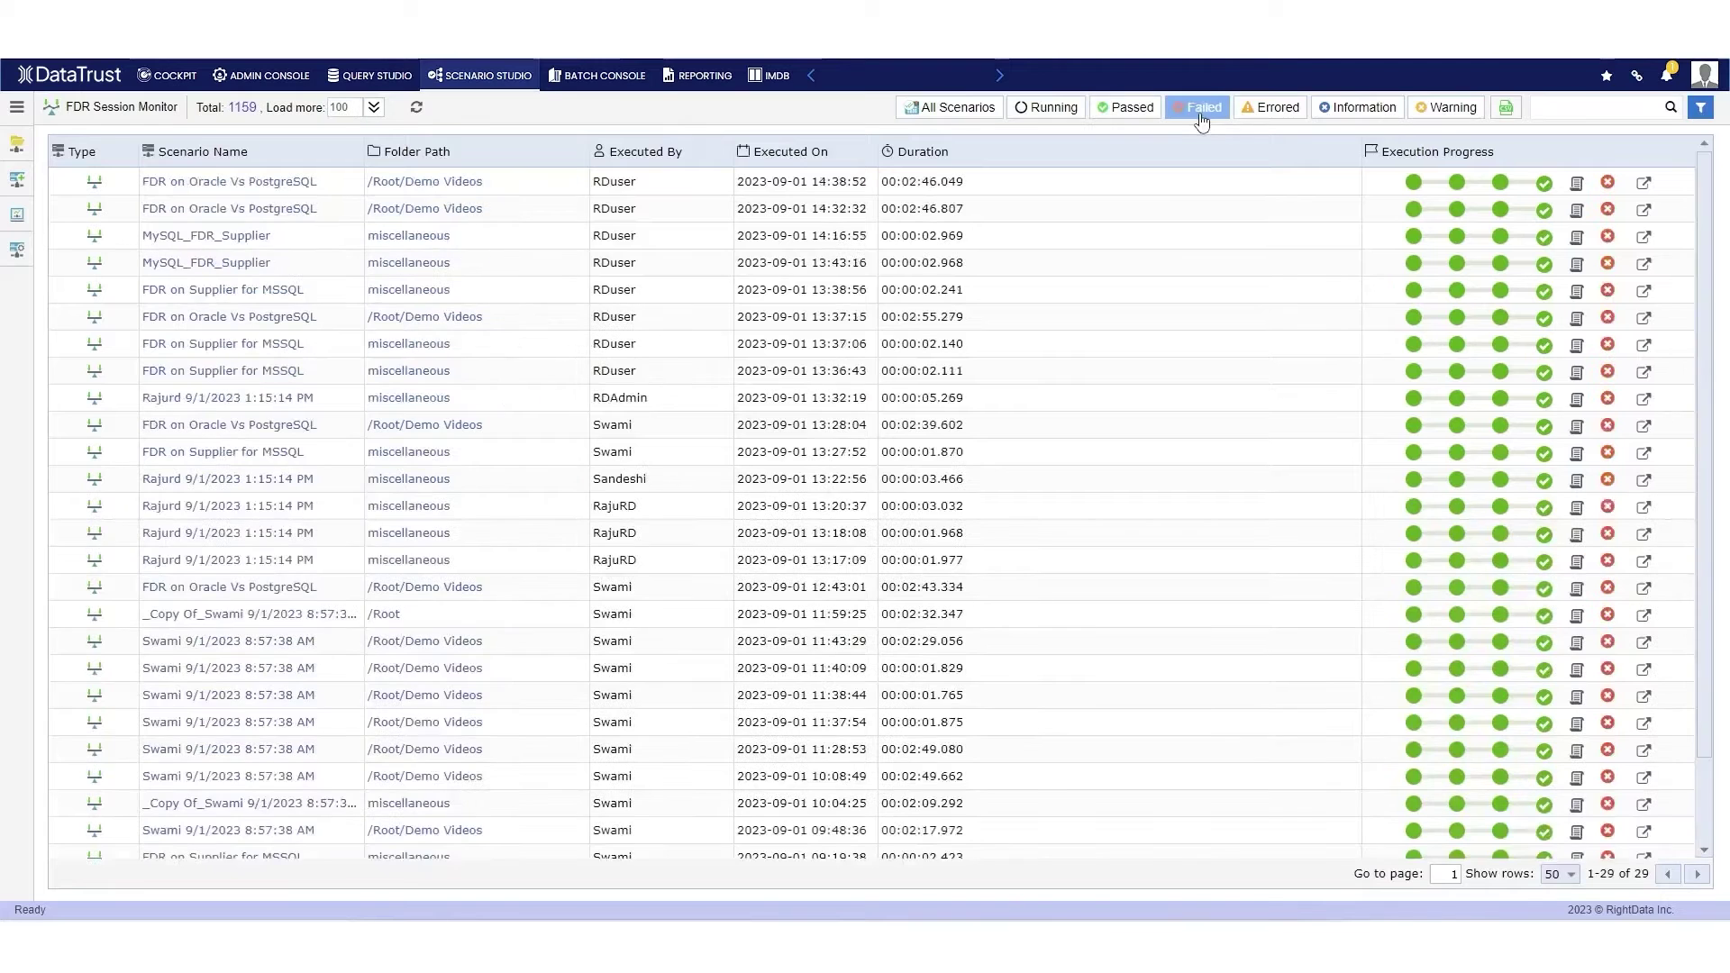
left_click(1273, 111)
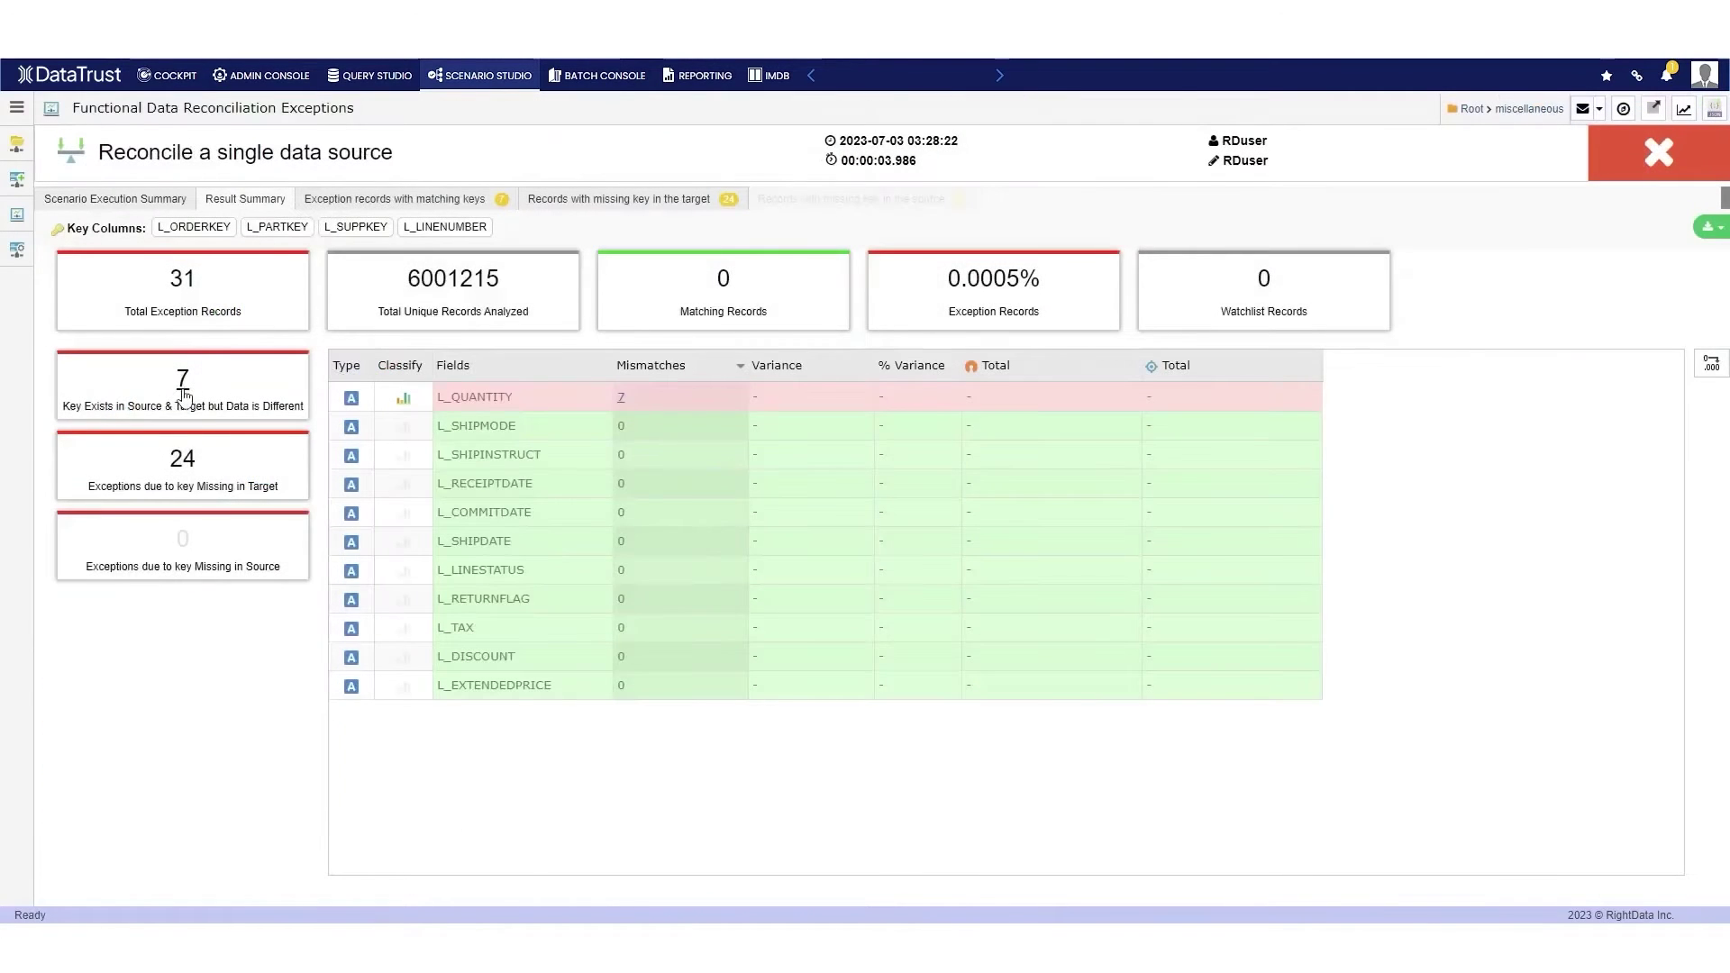
Step: Show matching-key exception records, then map Snowflake source tables to targets in Count Compare
left_click(185, 394)
scroll(295, 523, "right", 10)
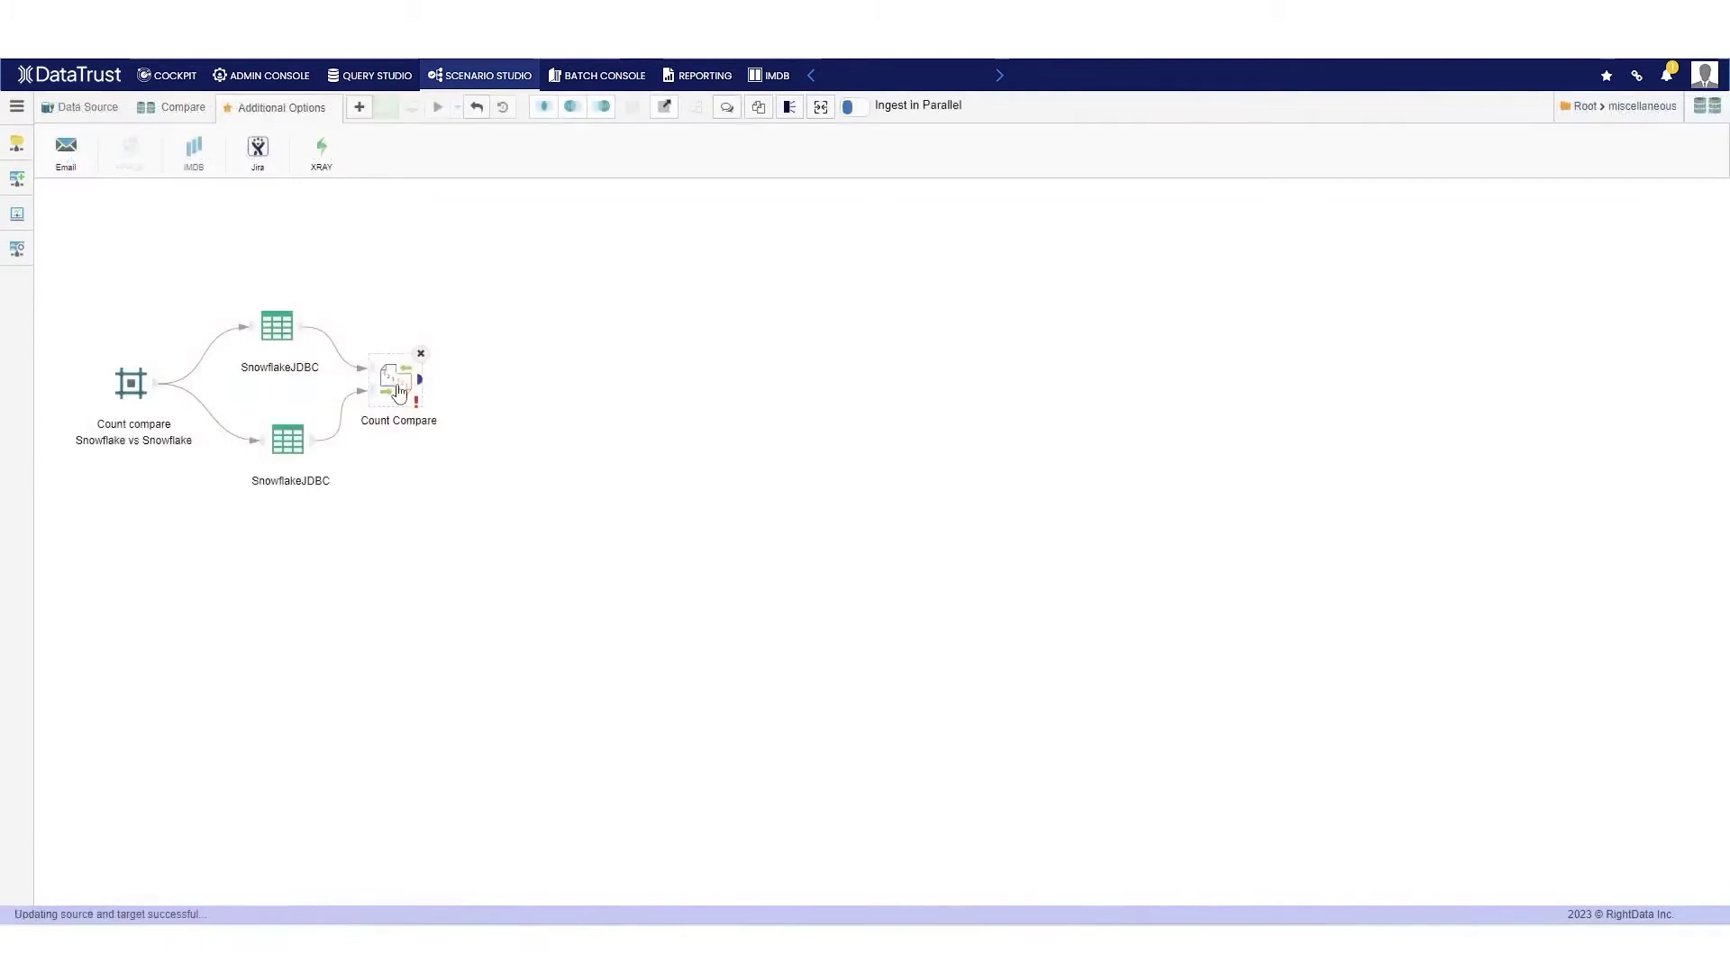
double_click(399, 392)
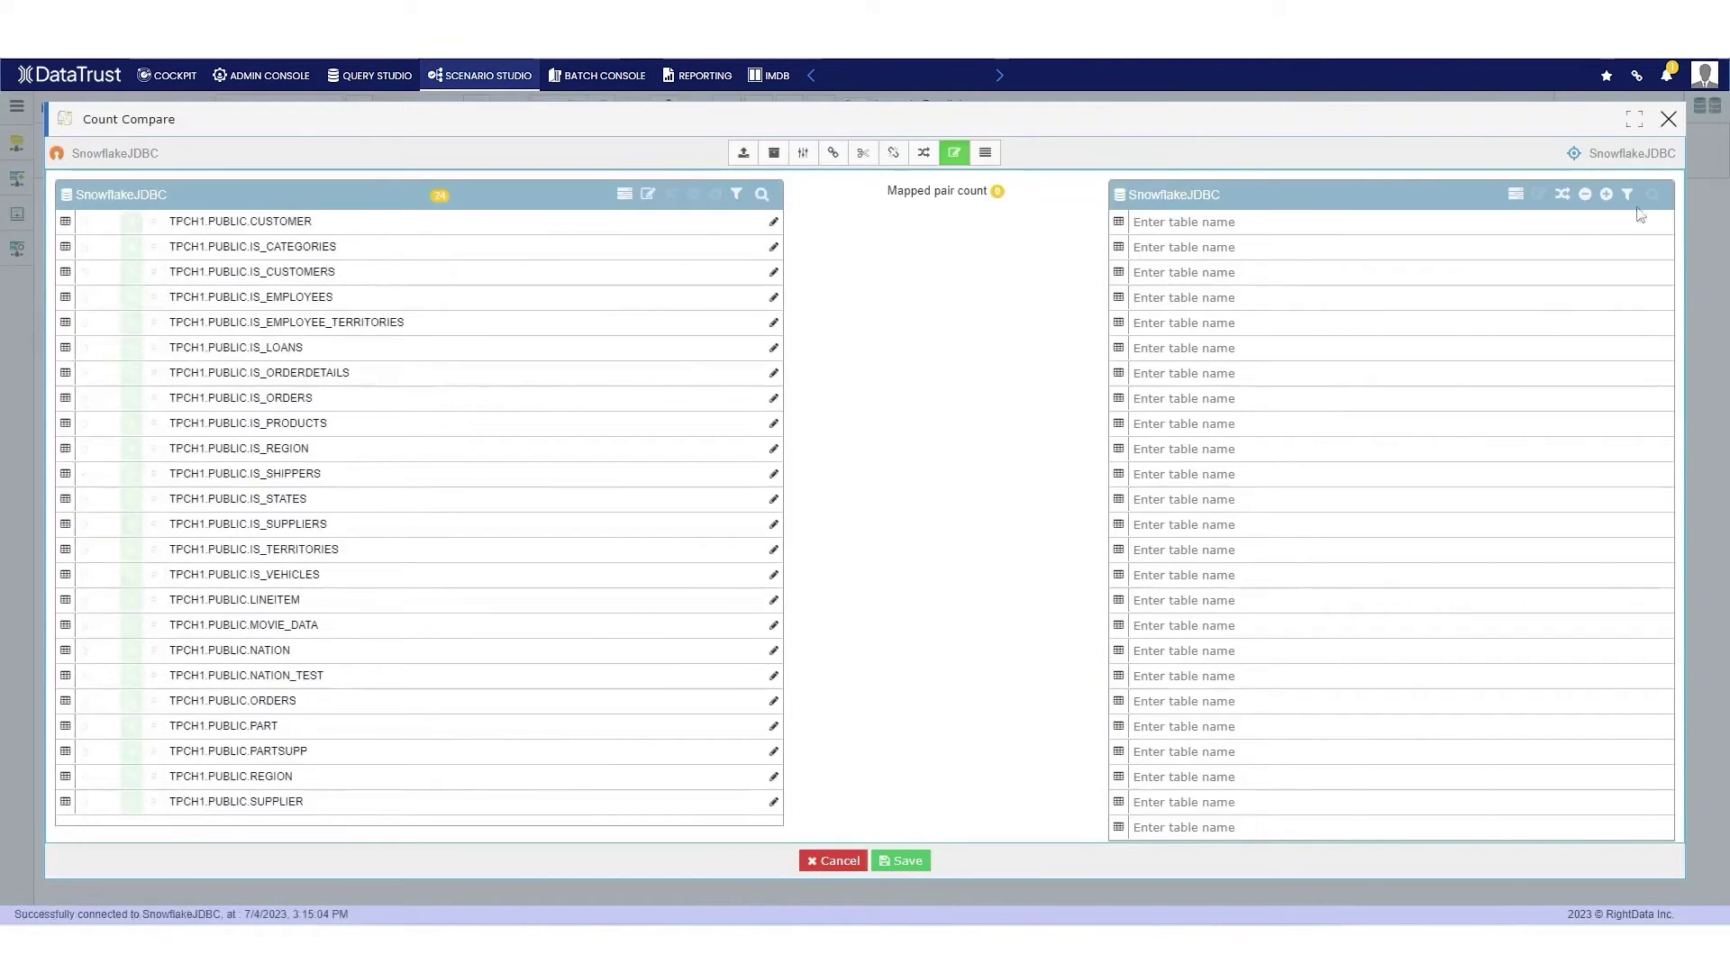
left_click(834, 152)
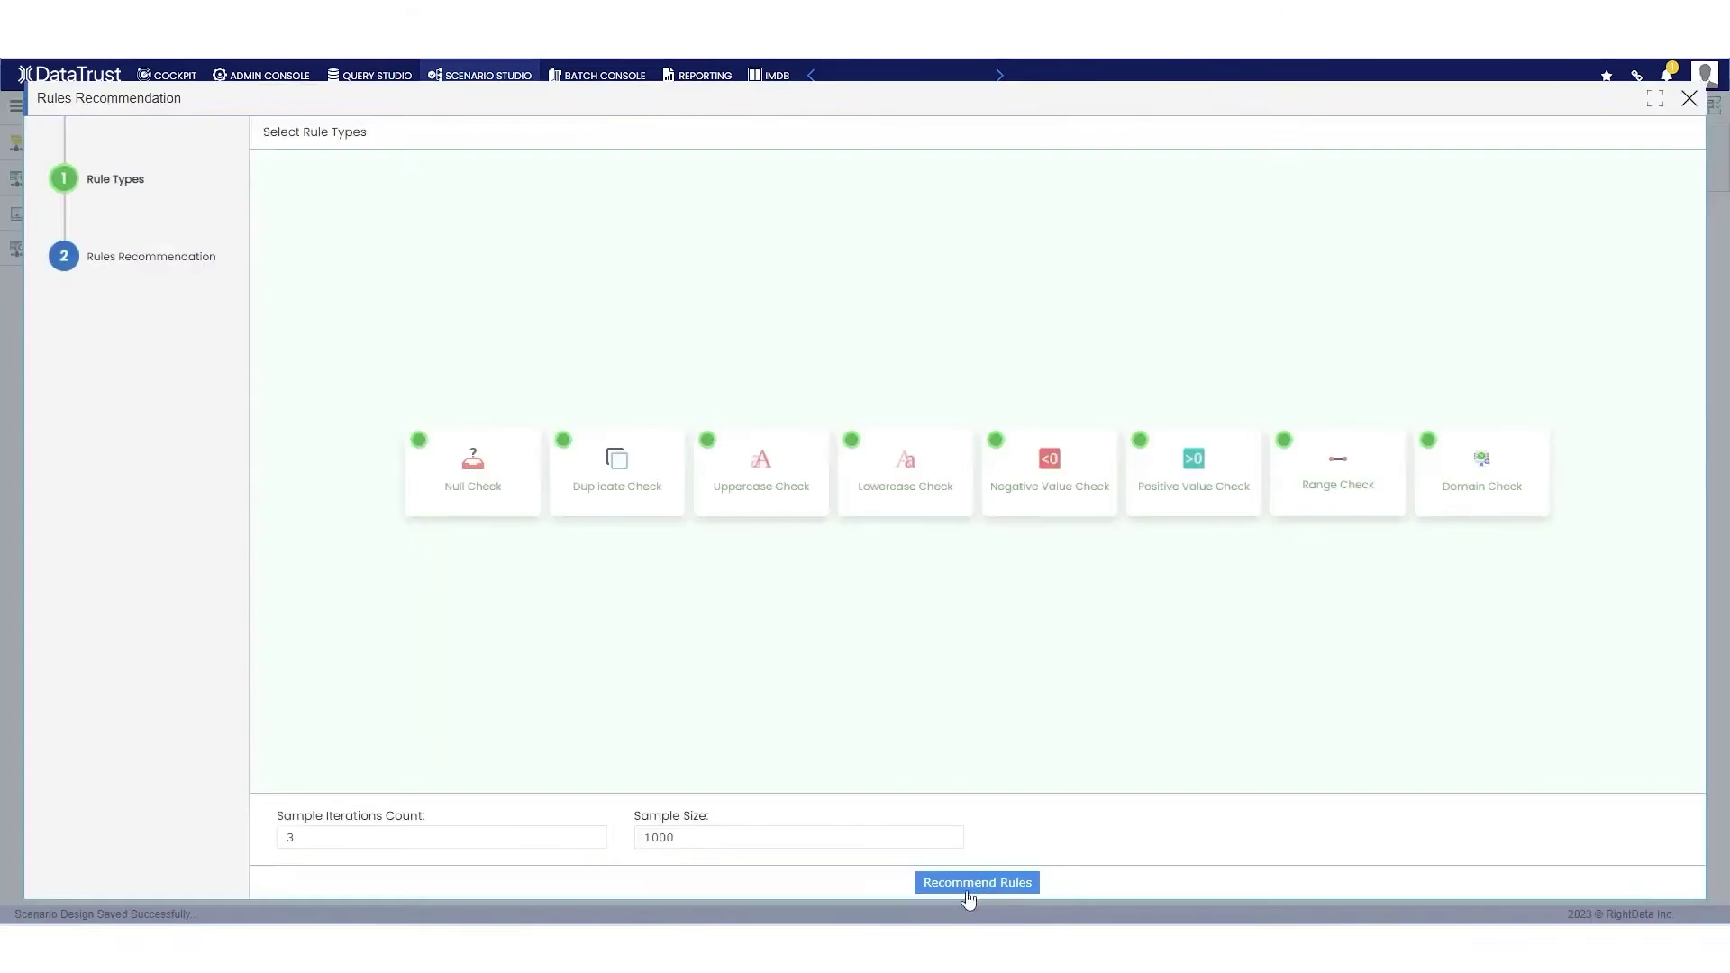
Step: Generate recommended rules and view the O_TOTALPRICE range check exceptions
left_click(977, 888)
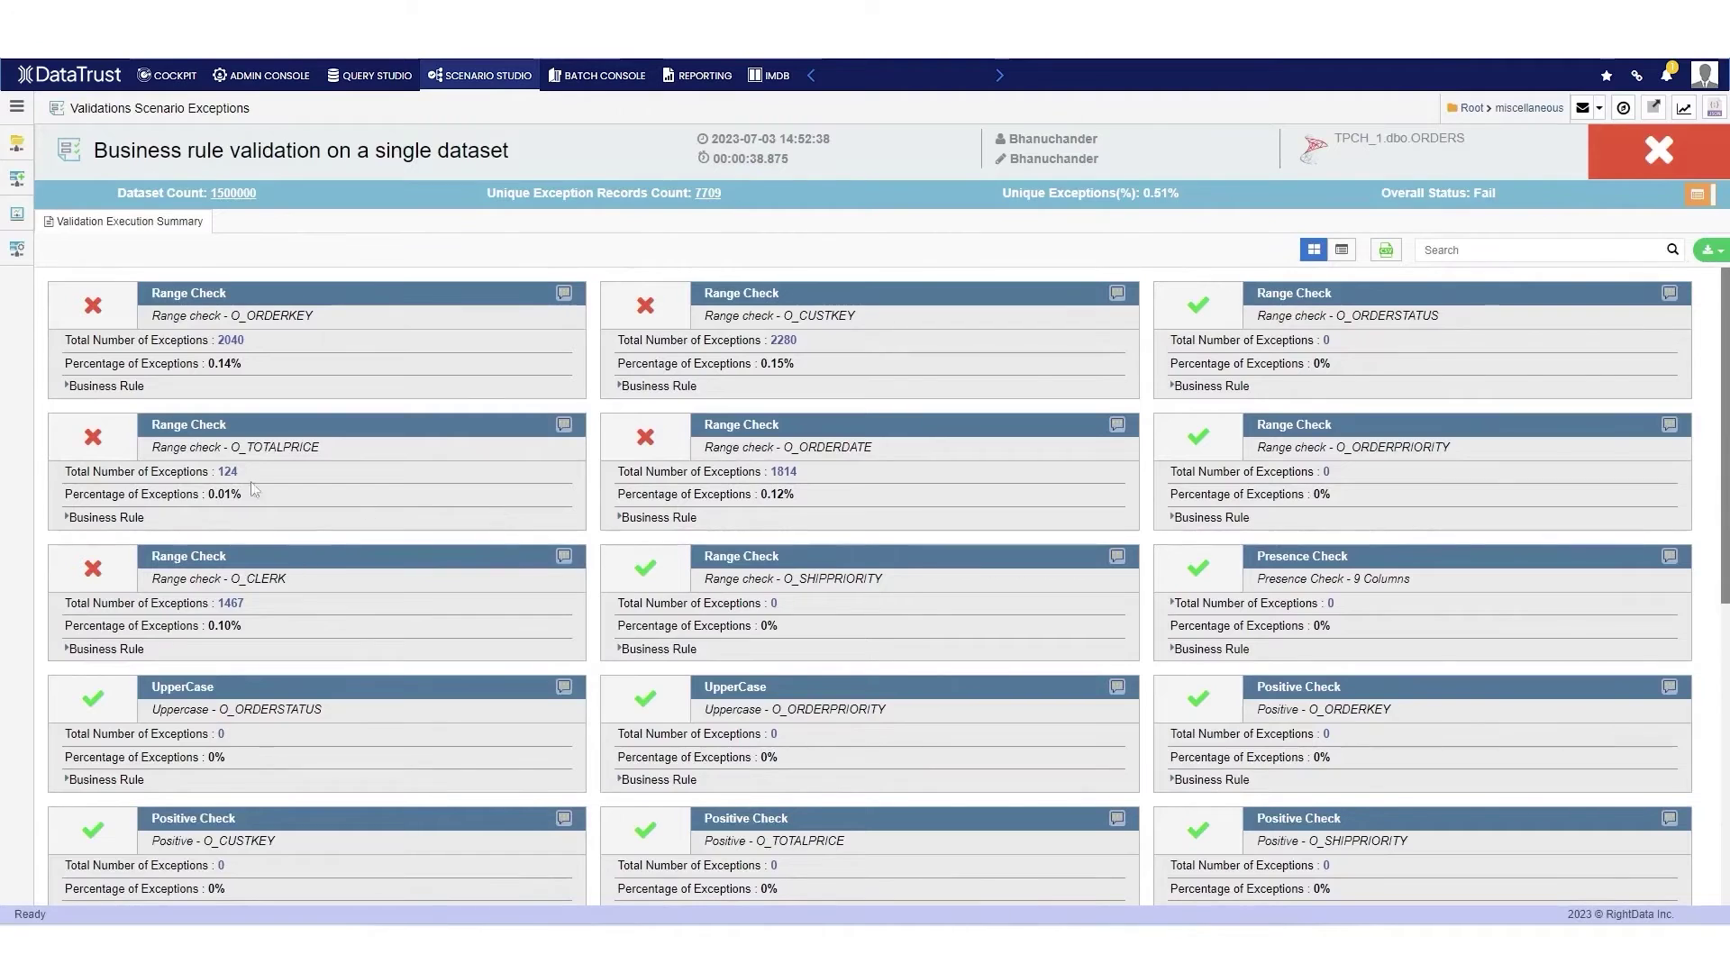
left_click(227, 472)
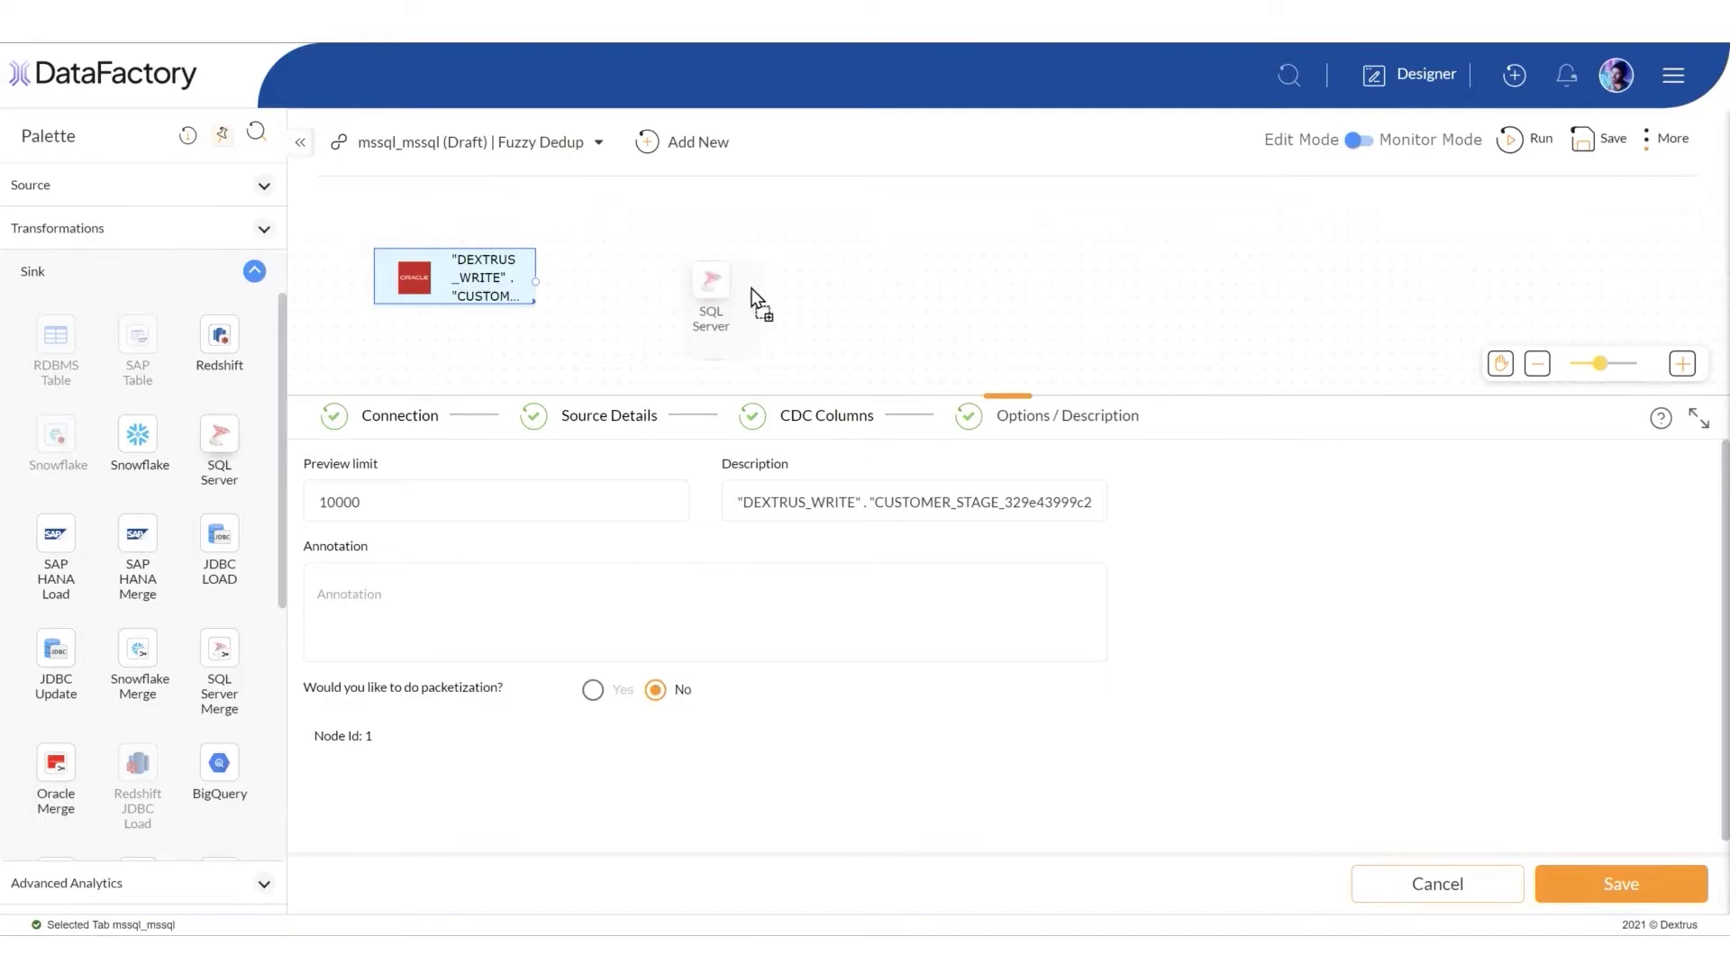
Step: Place a SQL Server sink, link the Oracle source to it, and select it
left_click_drag(751, 289, 726, 287)
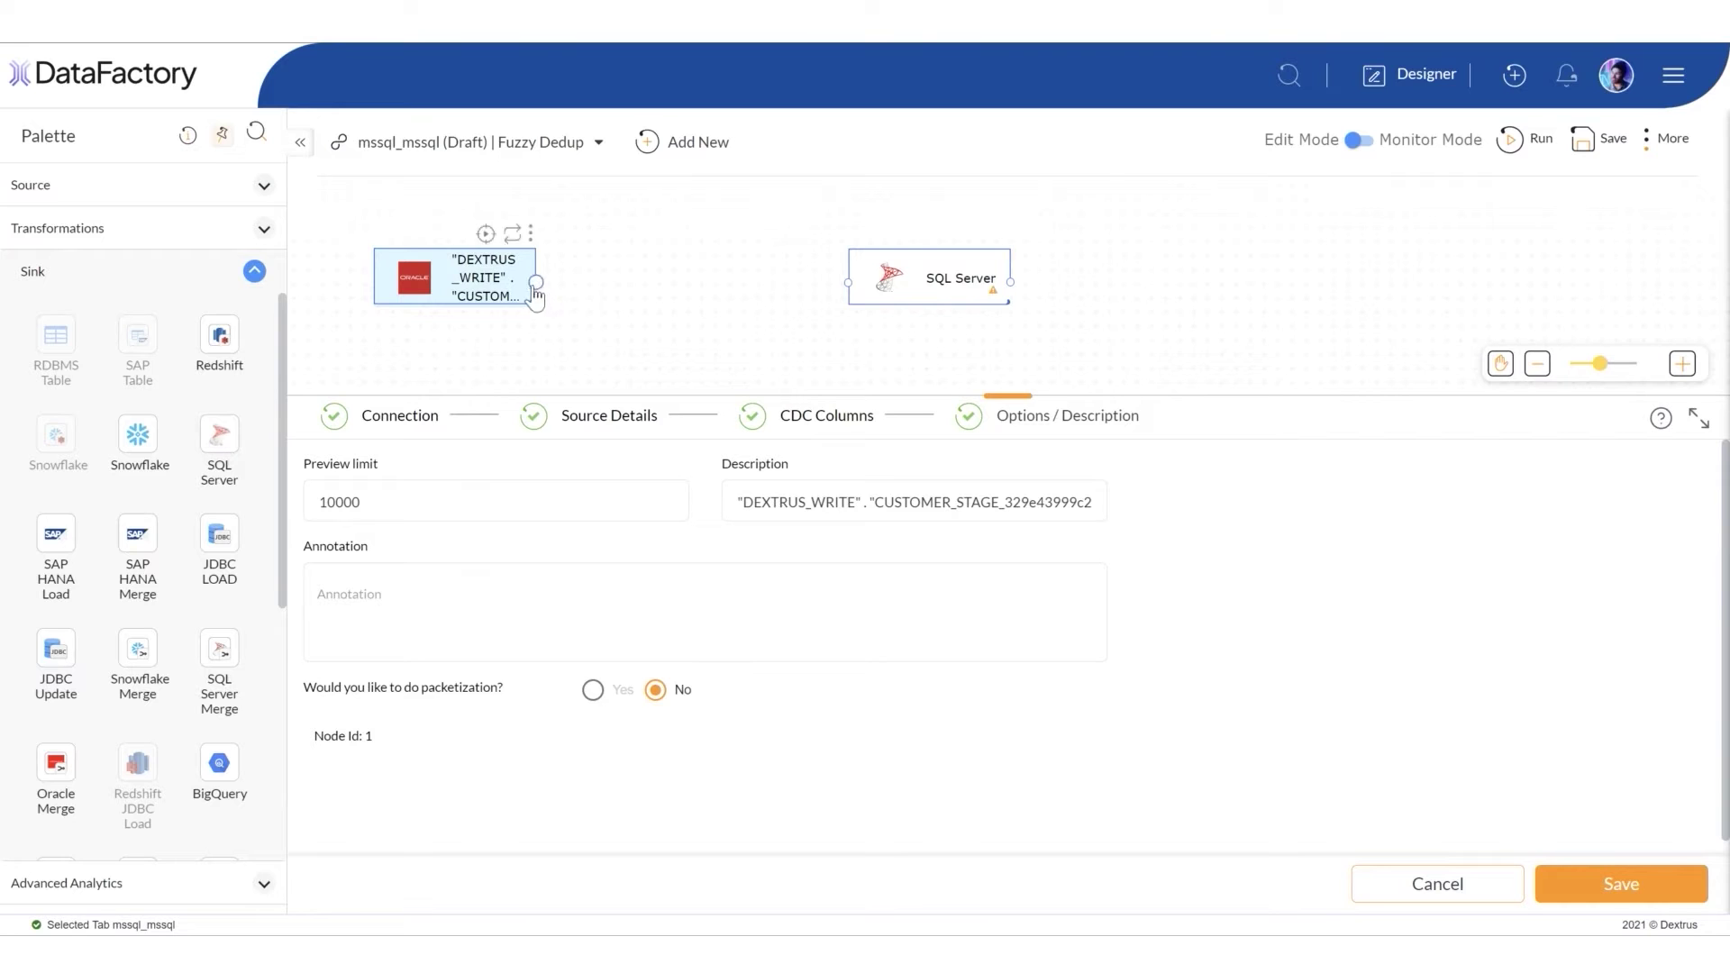
left_click_drag(536, 299, 581, 306)
left_click_drag(814, 274, 890, 292)
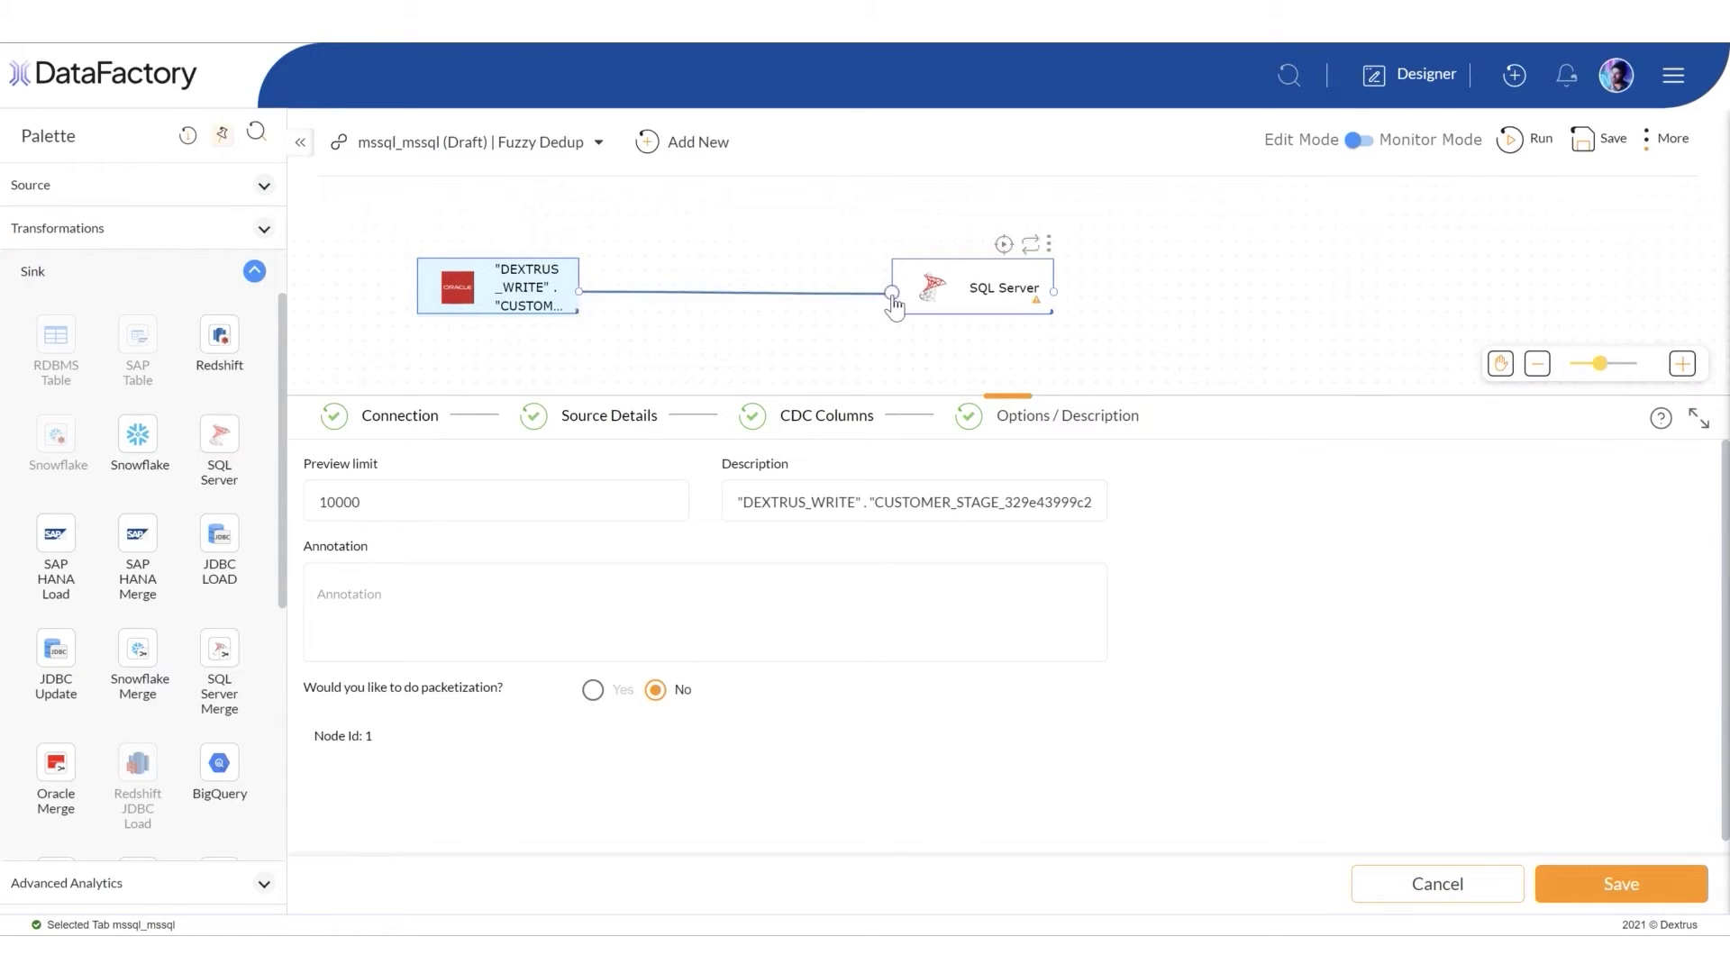
left_click(960, 273)
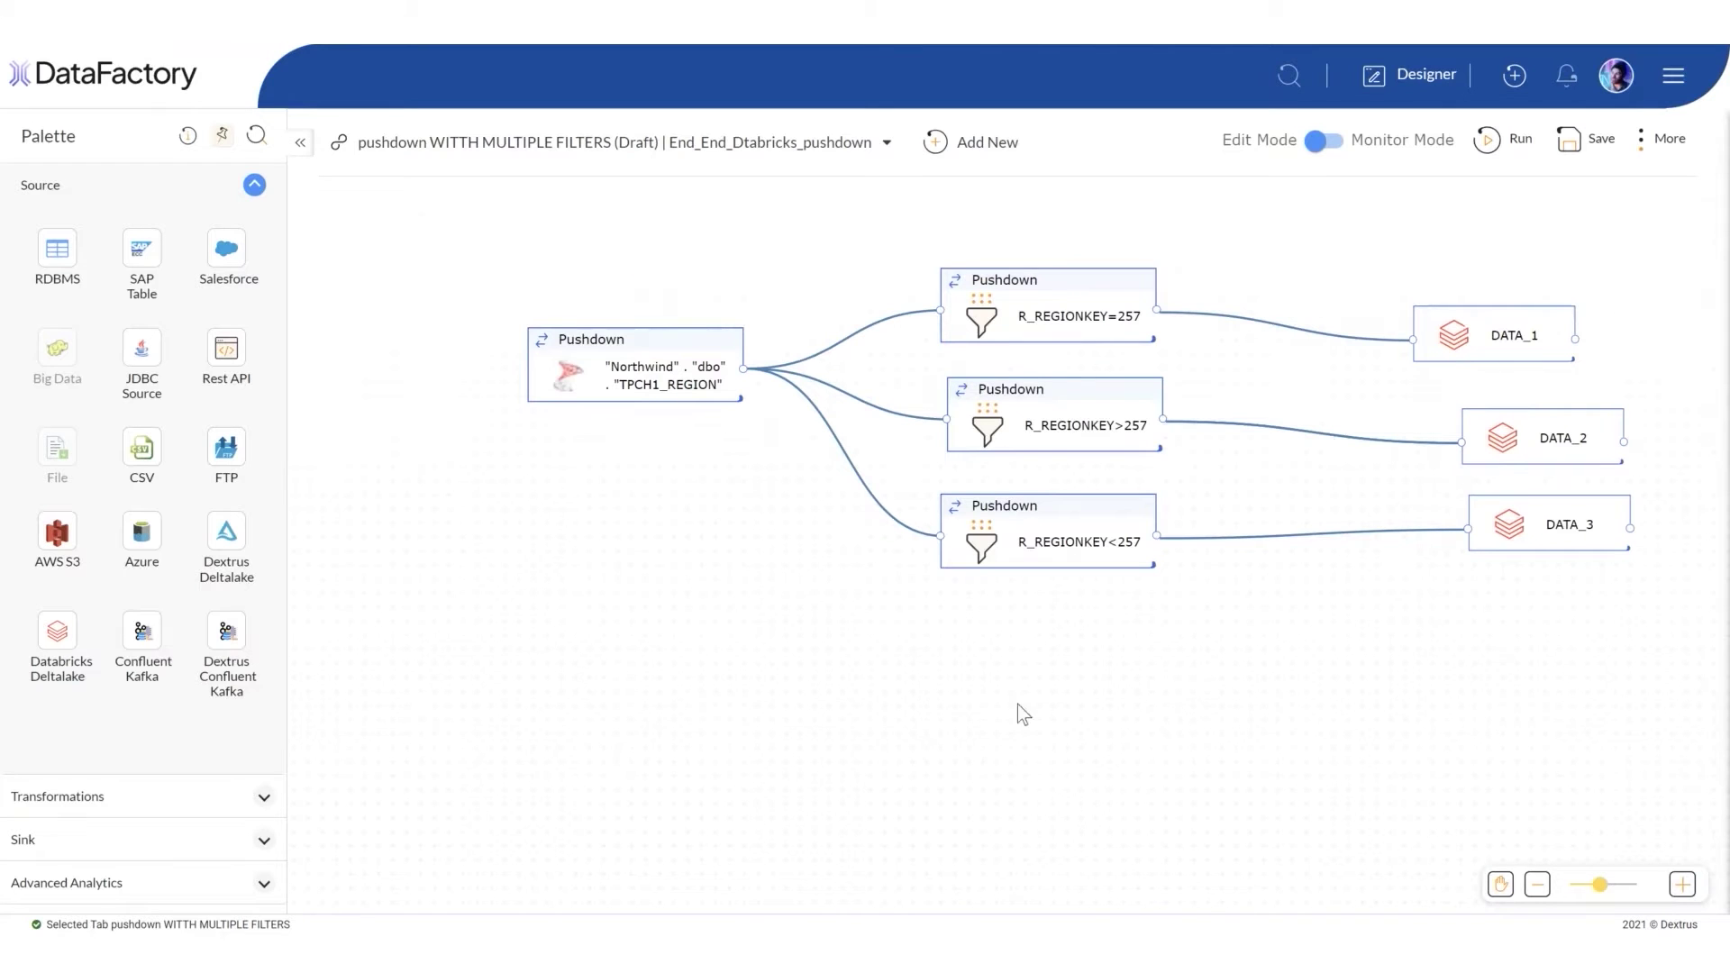
left_click_drag(1021, 714, 1234, 727)
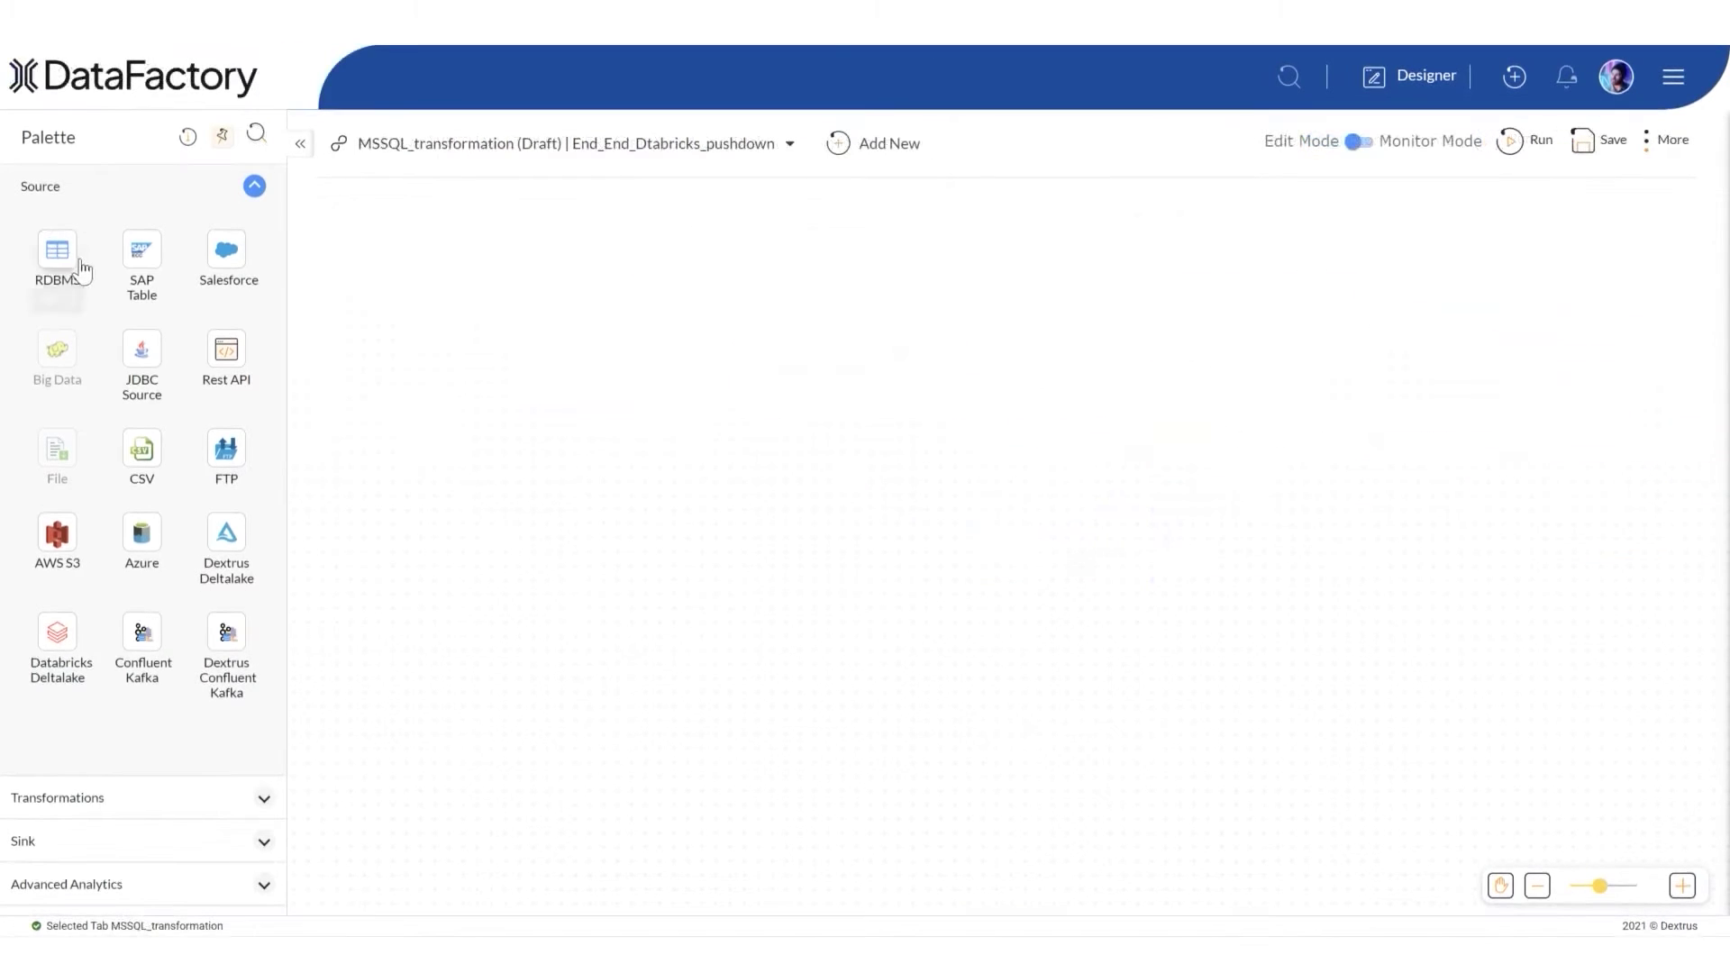
Step: Place an RDBMS NATION source and a Filter step, and connect the source to the Filter
left_click_drag(57, 251, 463, 318)
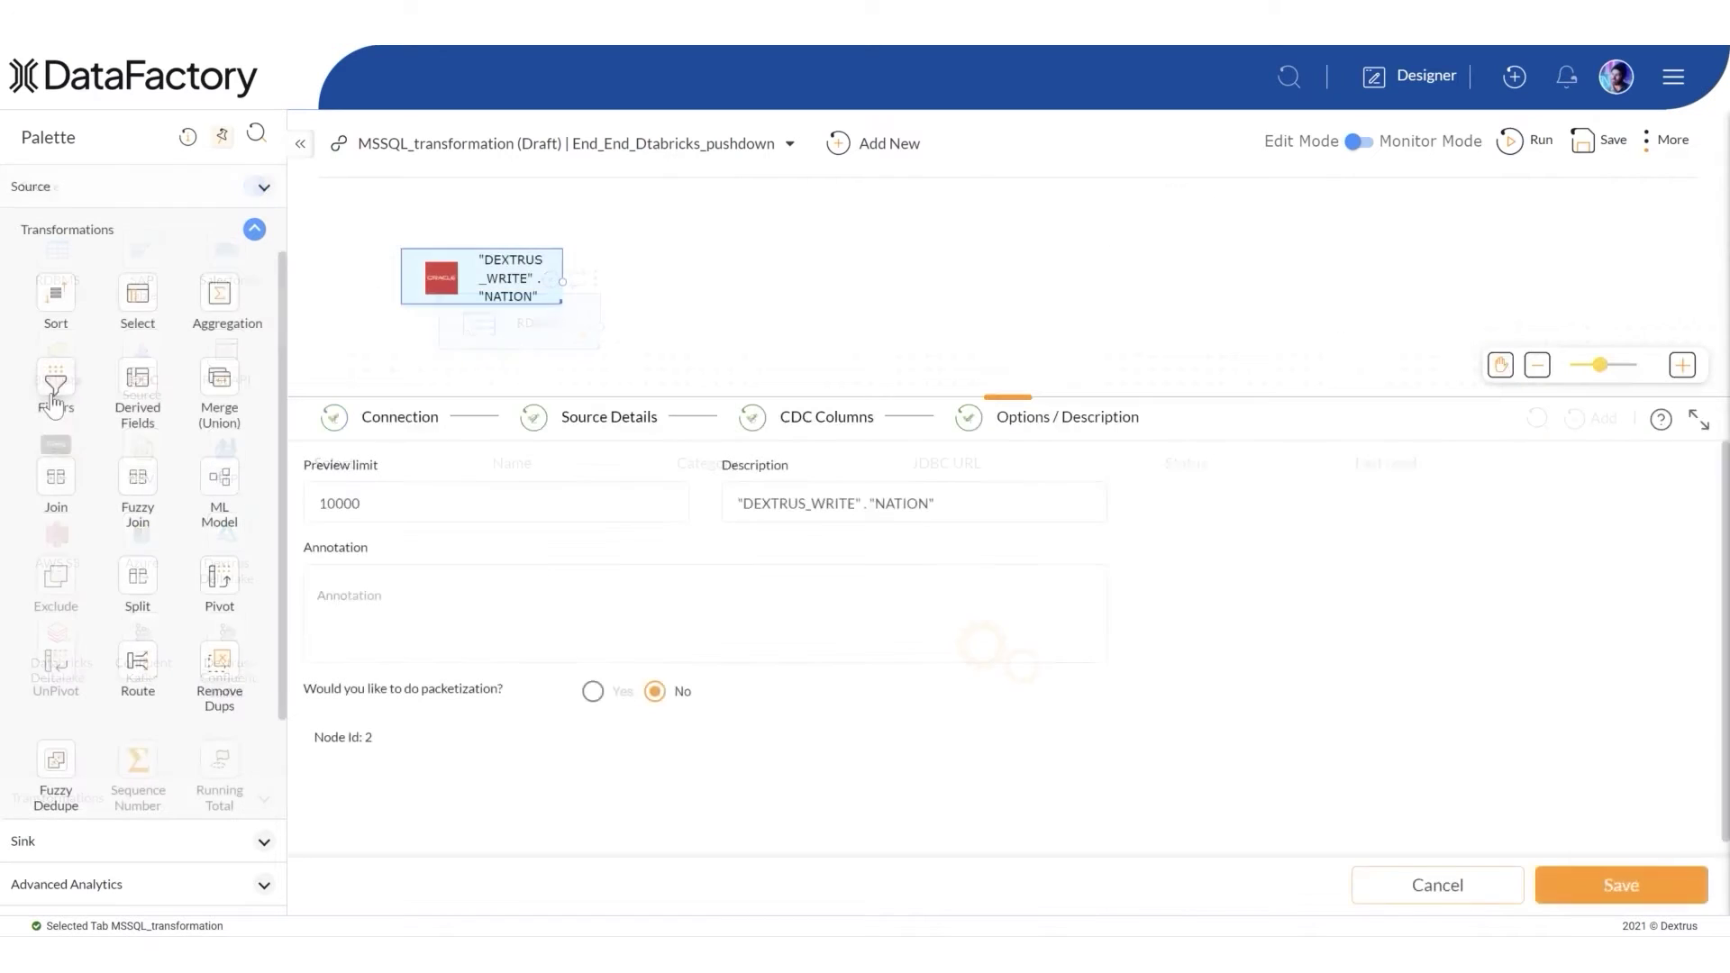
left_click_drag(55, 379, 629, 343)
left_click_drag(754, 295, 757, 298)
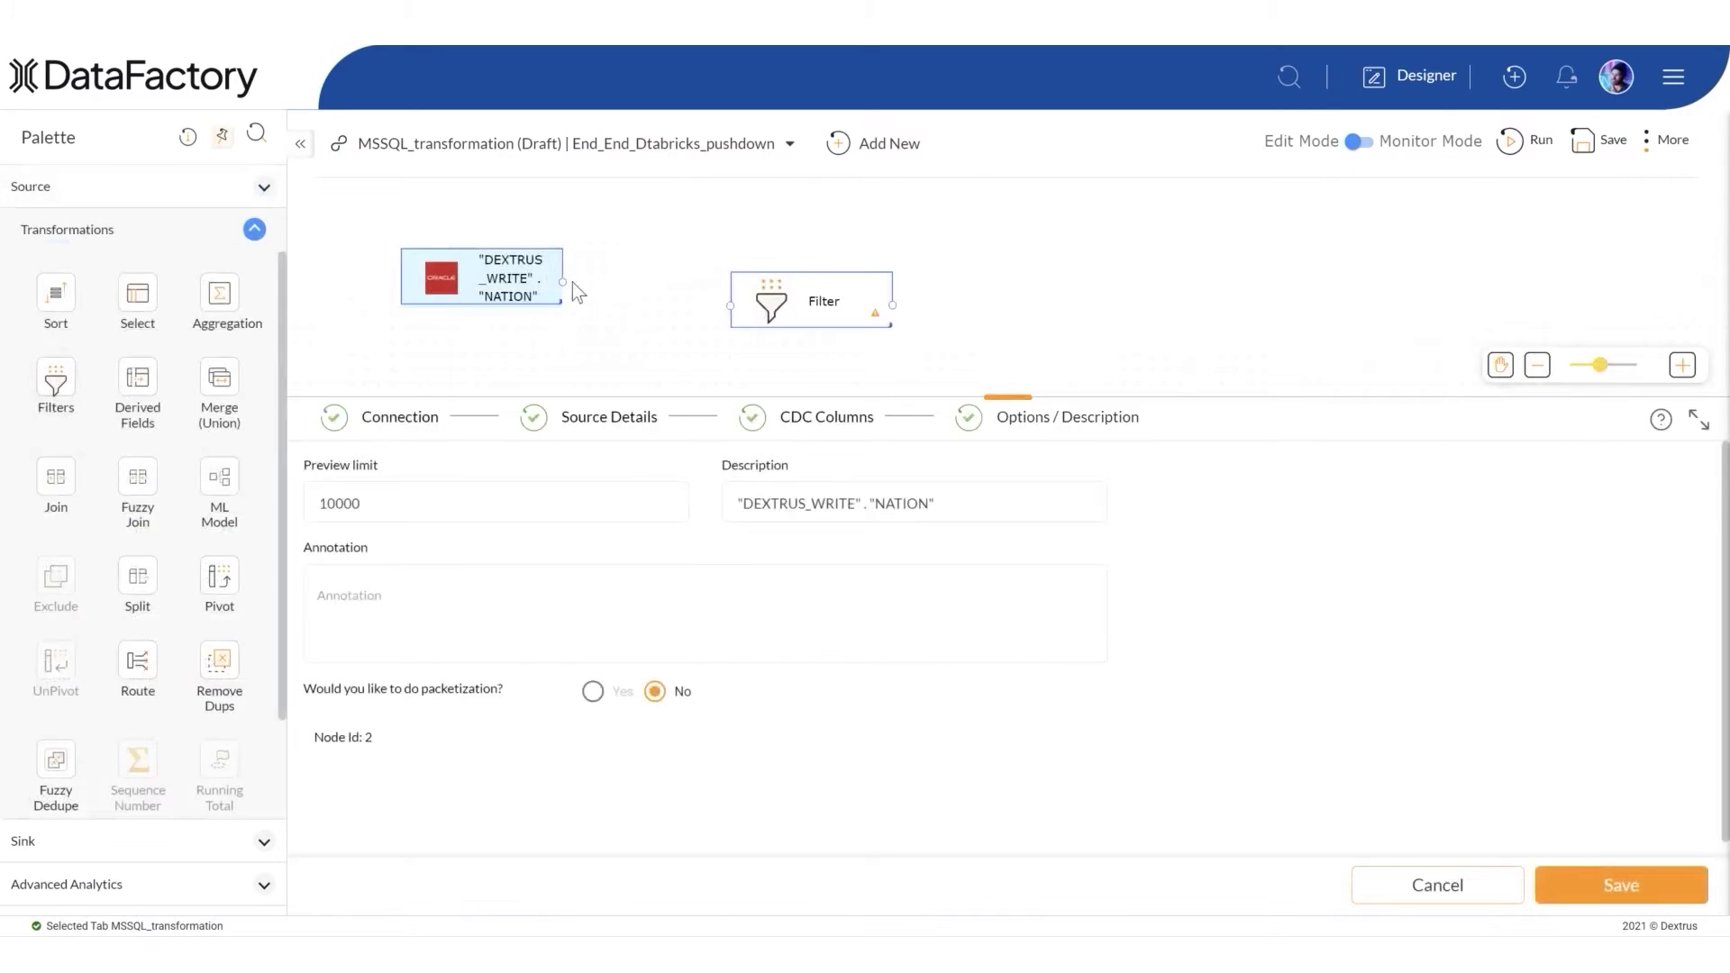
mouse_move(563, 296)
left_mouse_down()
mouse_move(732, 306)
mouse_move(750, 266)
left_mouse_up()
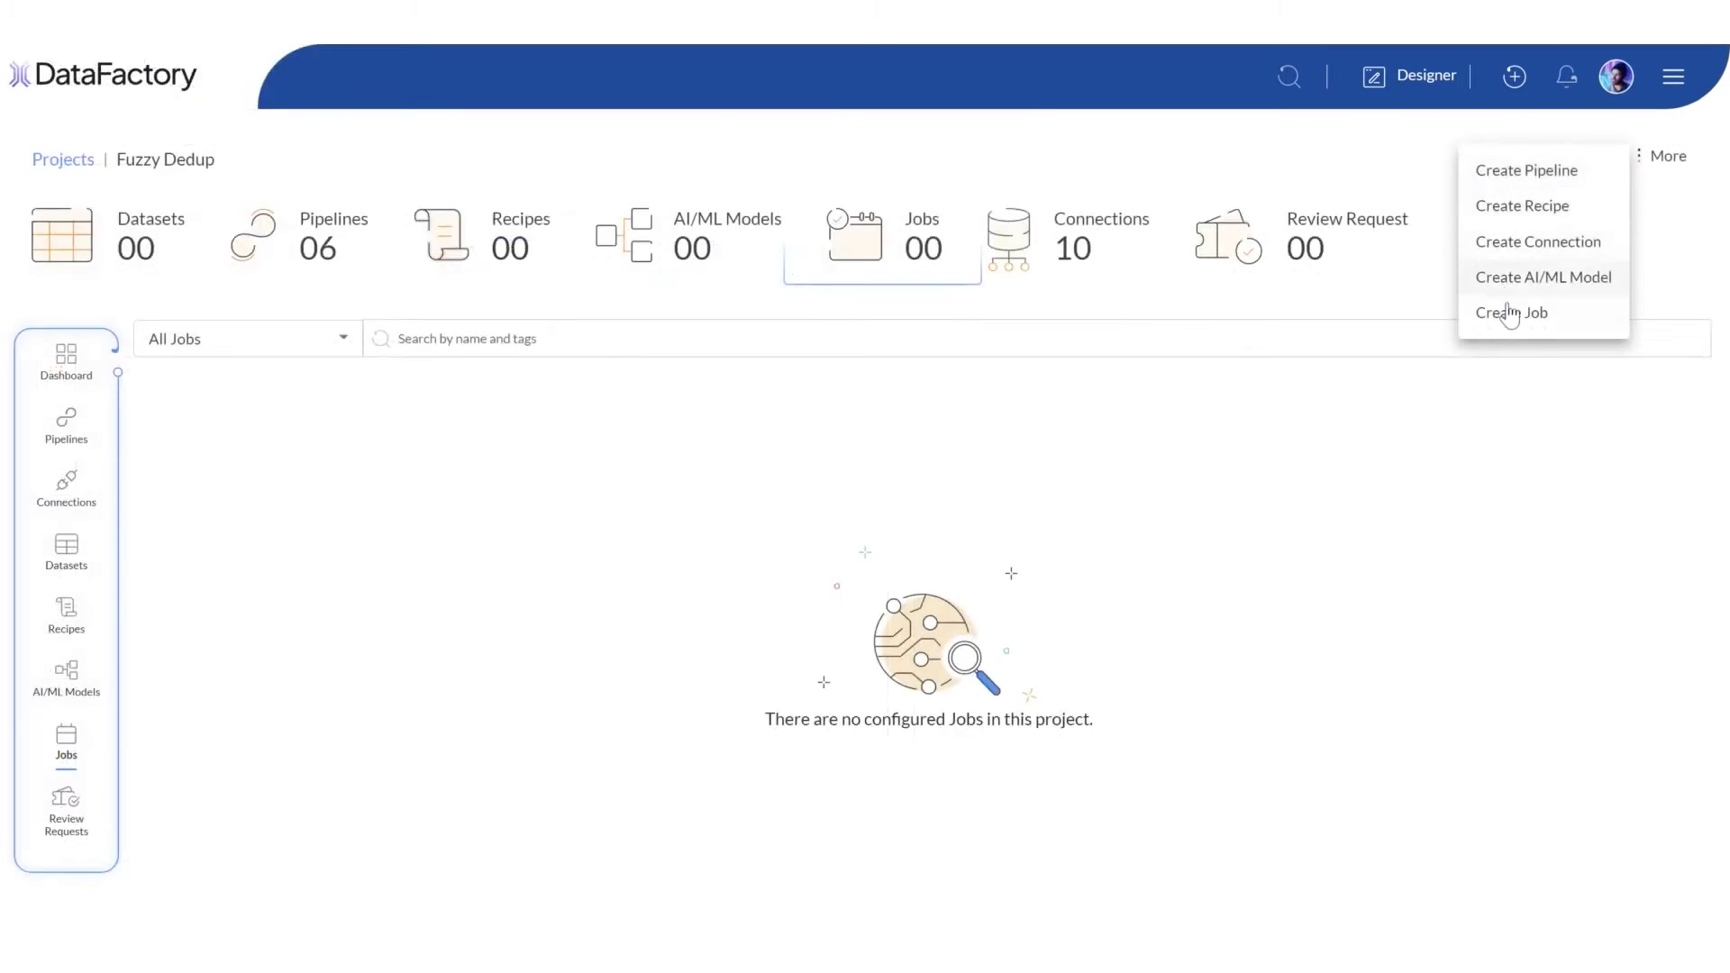
Step: Add the mssql_mssql pipeline to Job_msql_load, apply a schedule, and view the run's session
left_click(1509, 312)
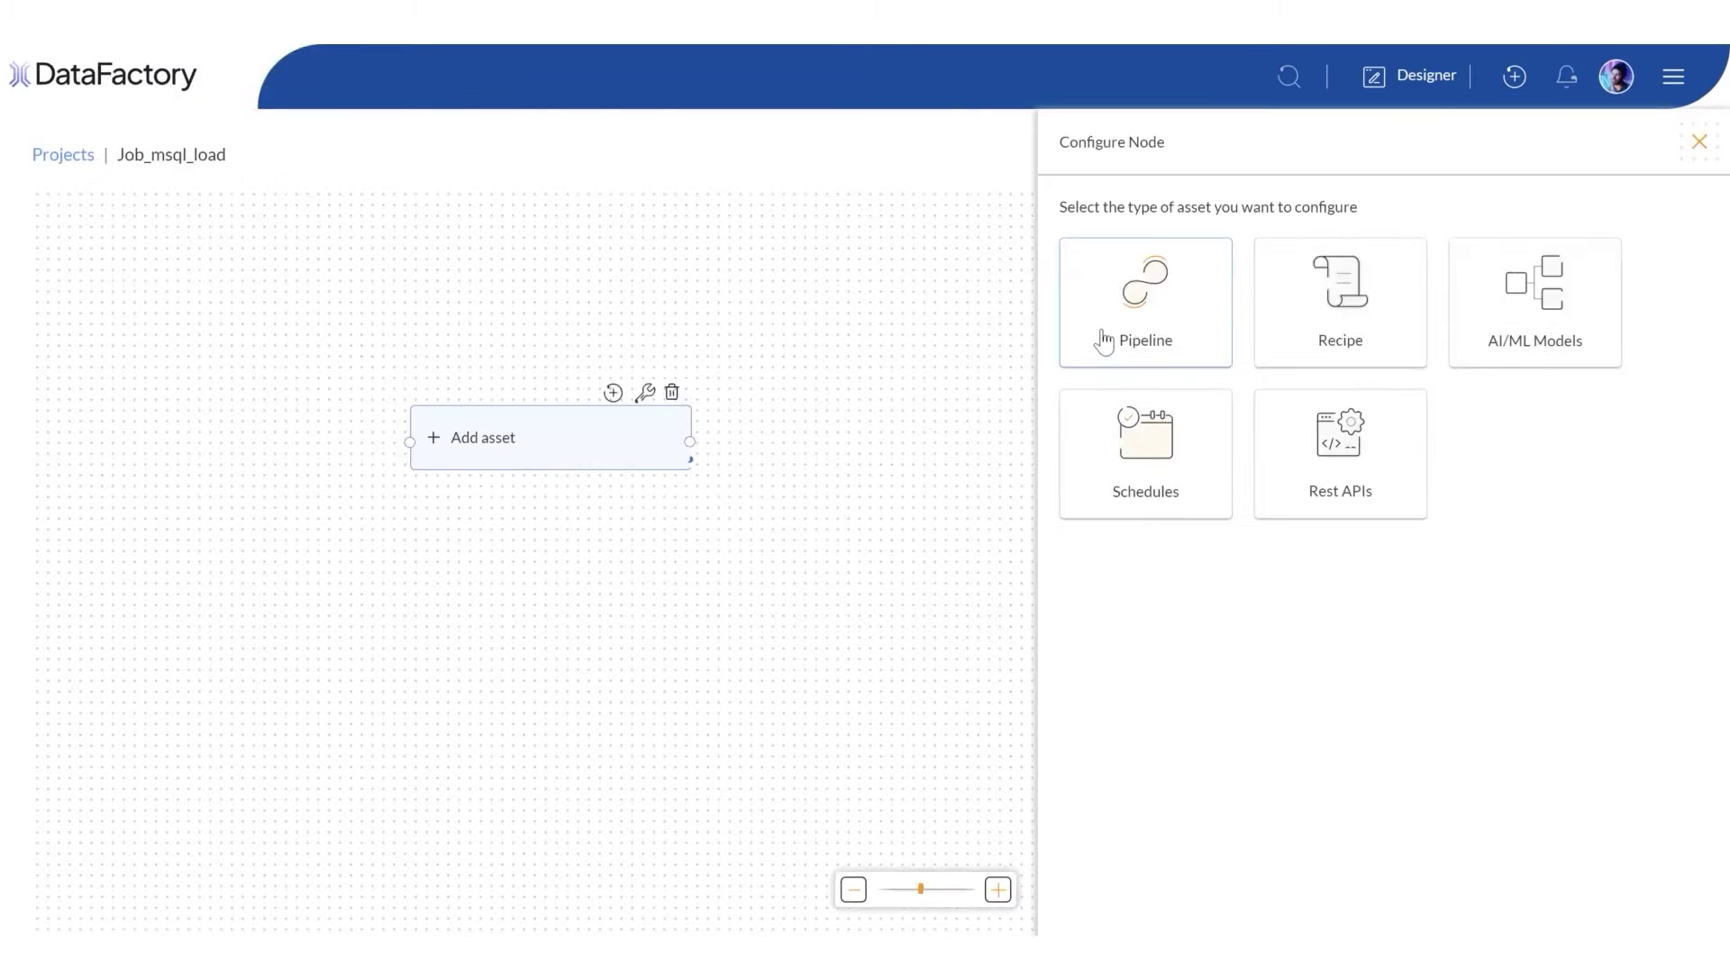
left_click(1104, 340)
left_click(1111, 460)
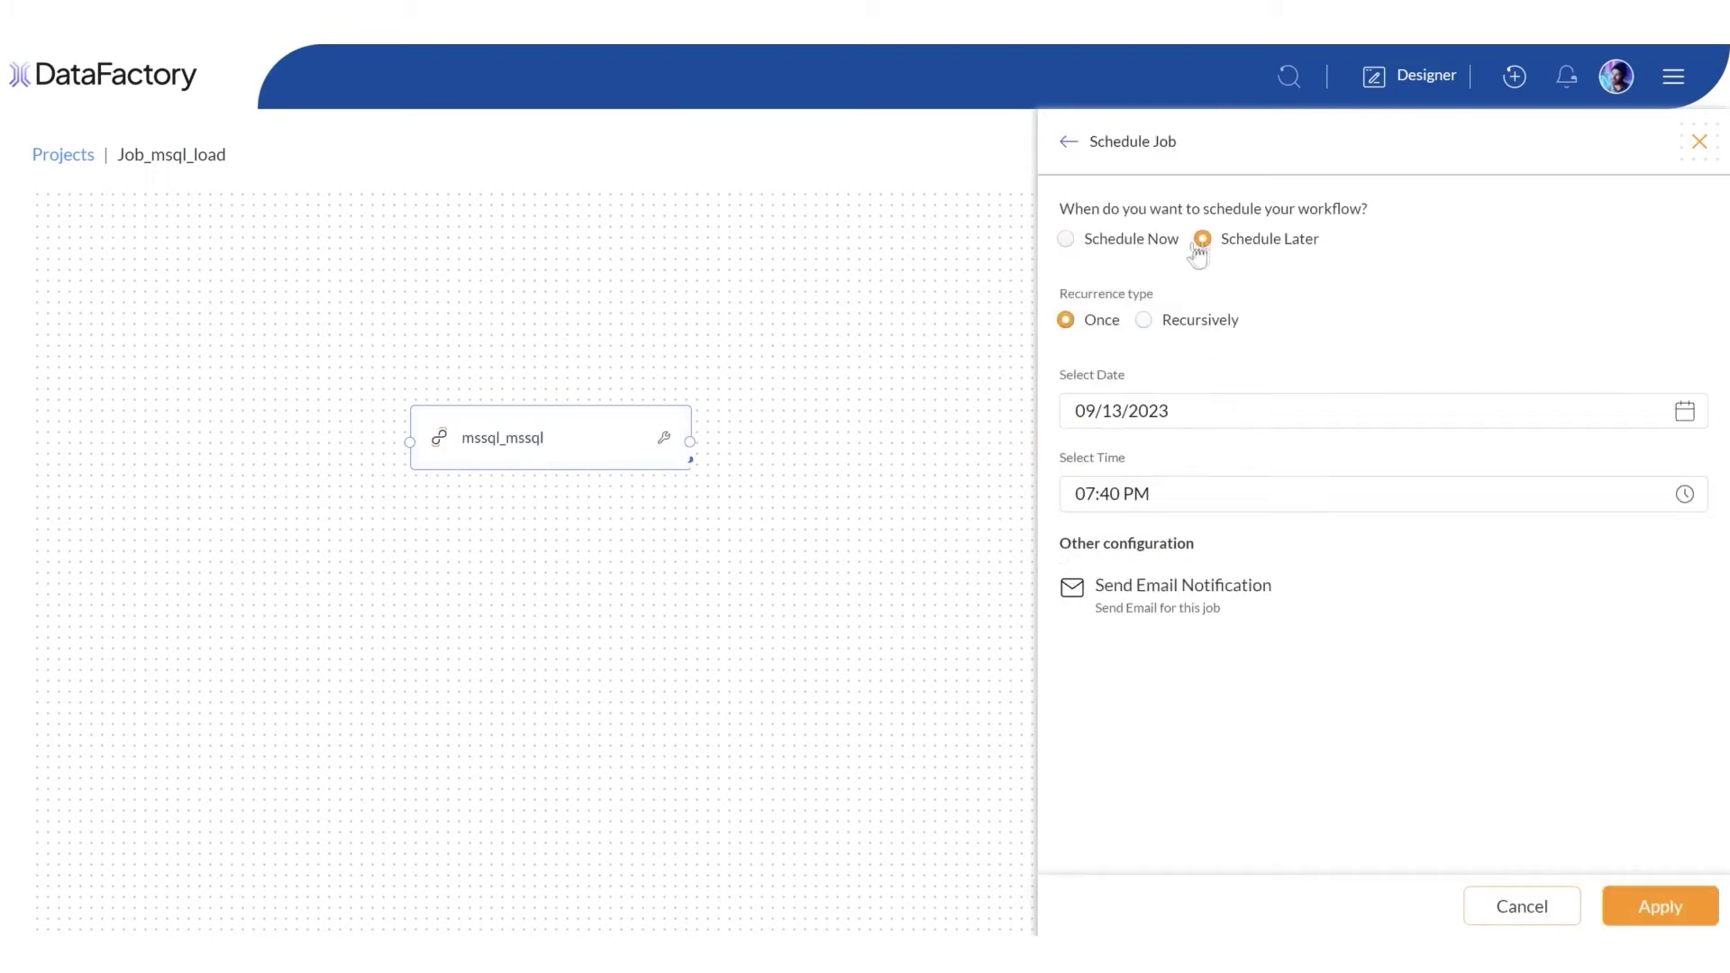
left_click(1150, 244)
left_click(1644, 915)
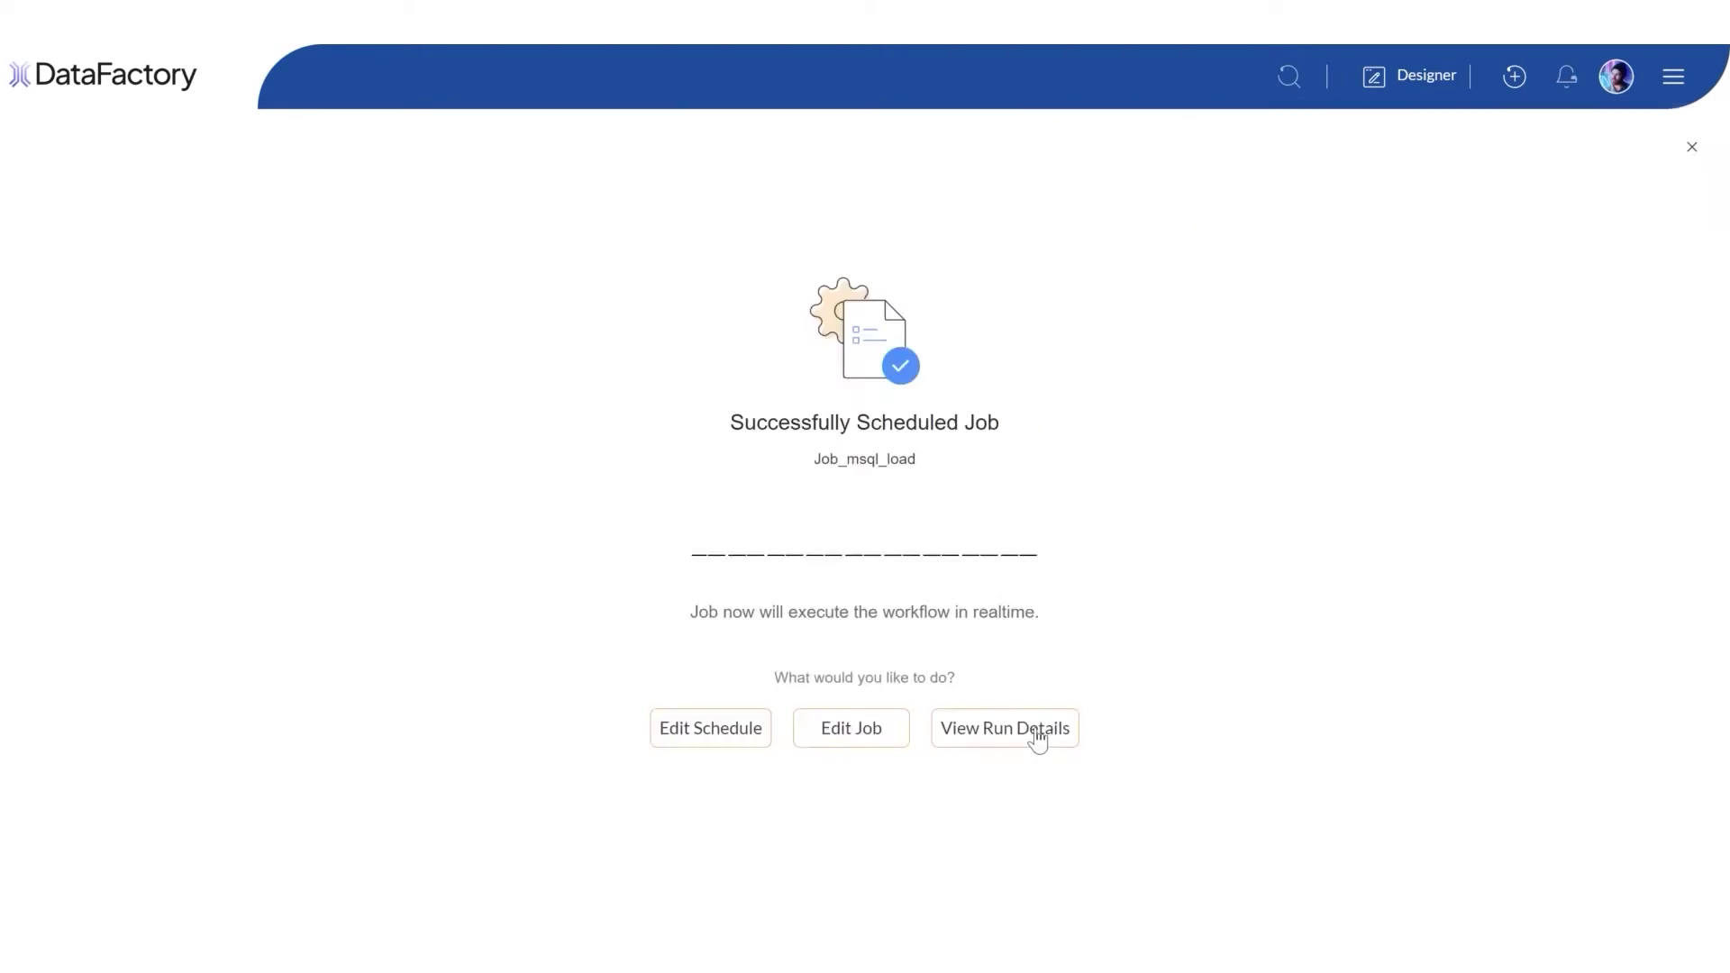
left_click(1029, 738)
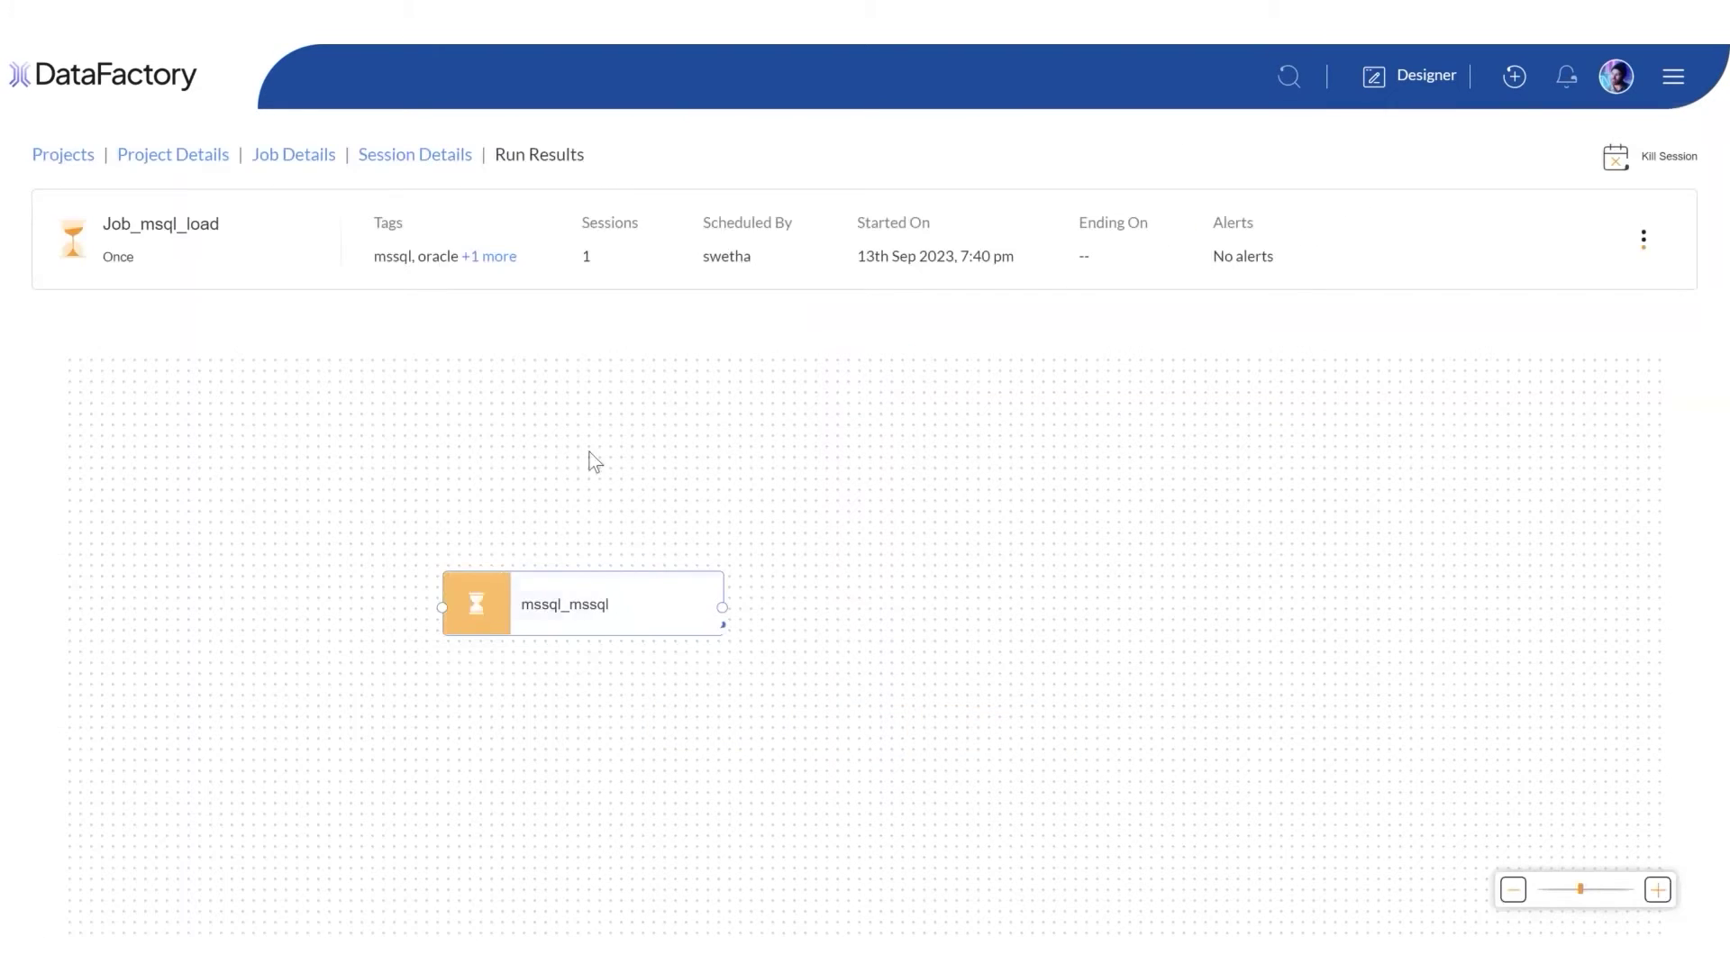
left_click(414, 154)
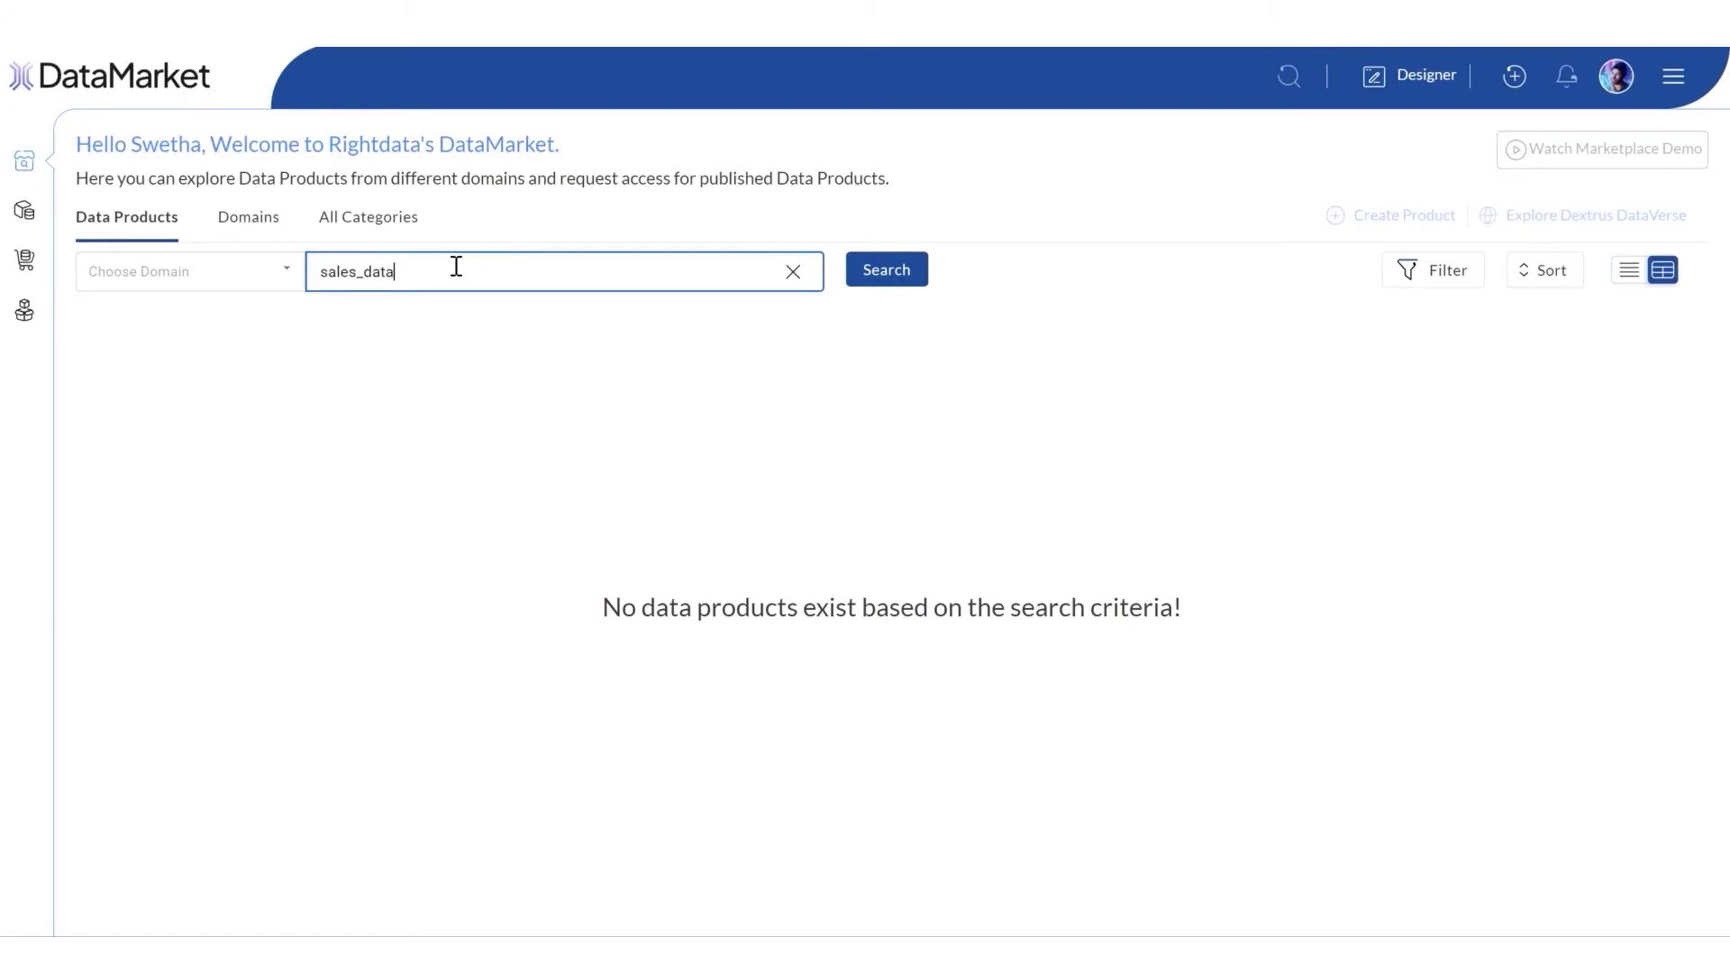
Step: Search Data Products for 'sales_data' and view tpch1_sales_data_gold's details
key("Return")
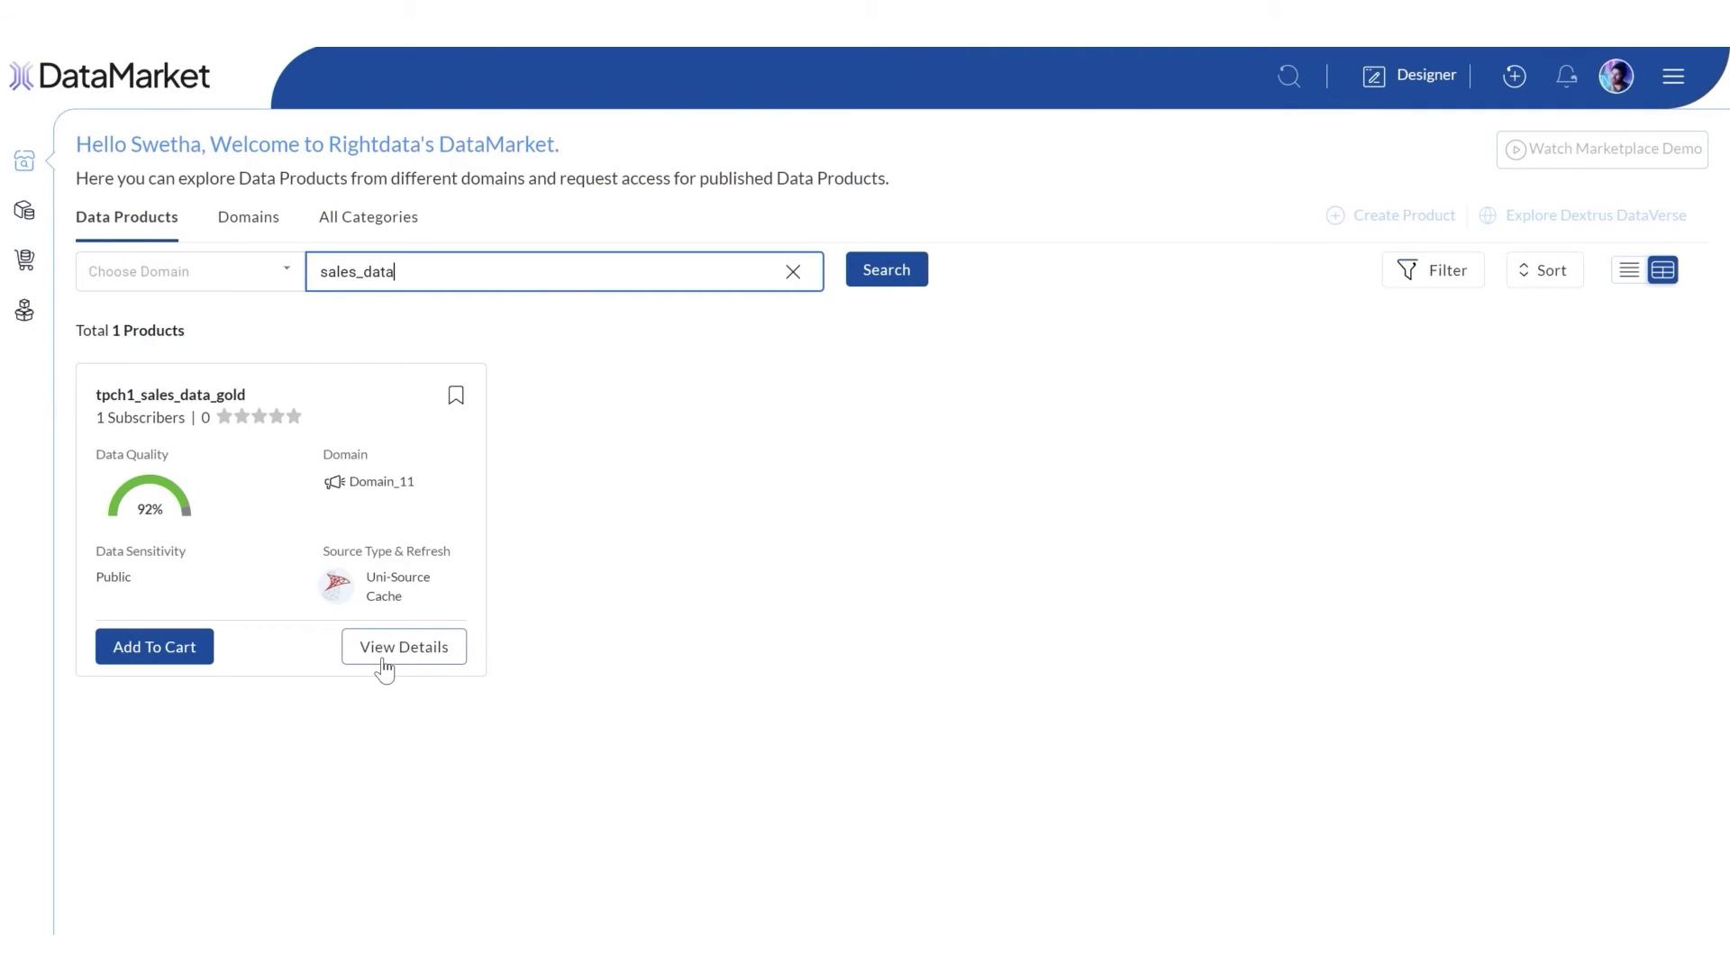
left_click(383, 660)
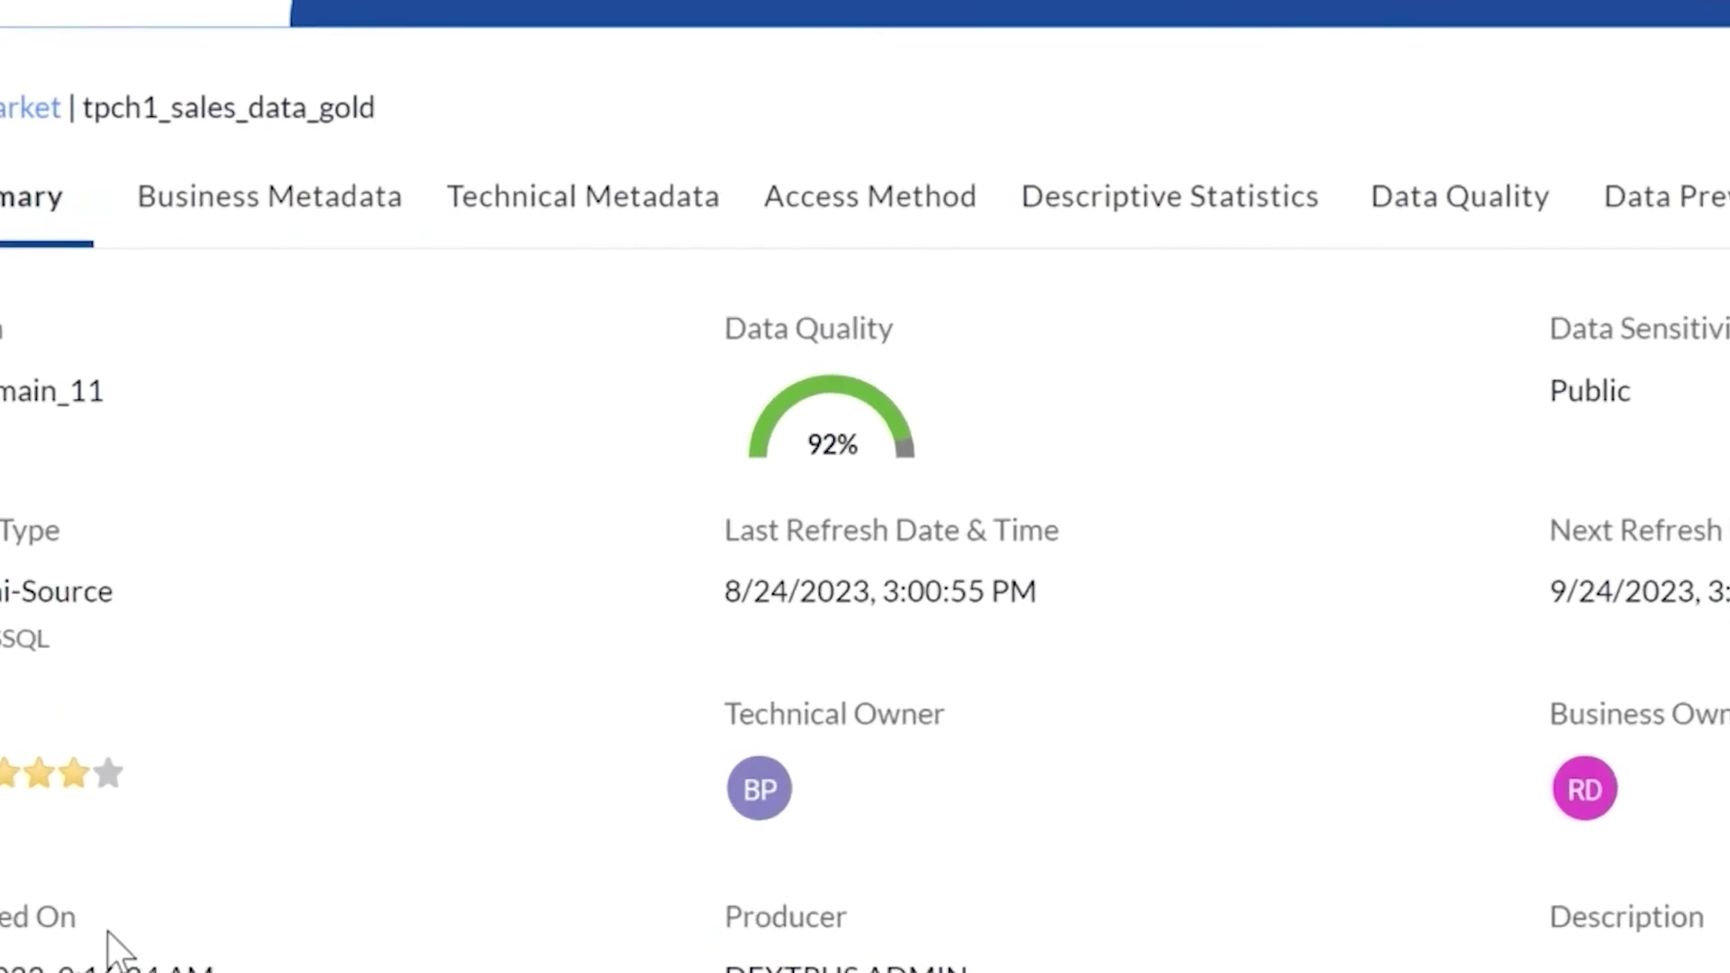
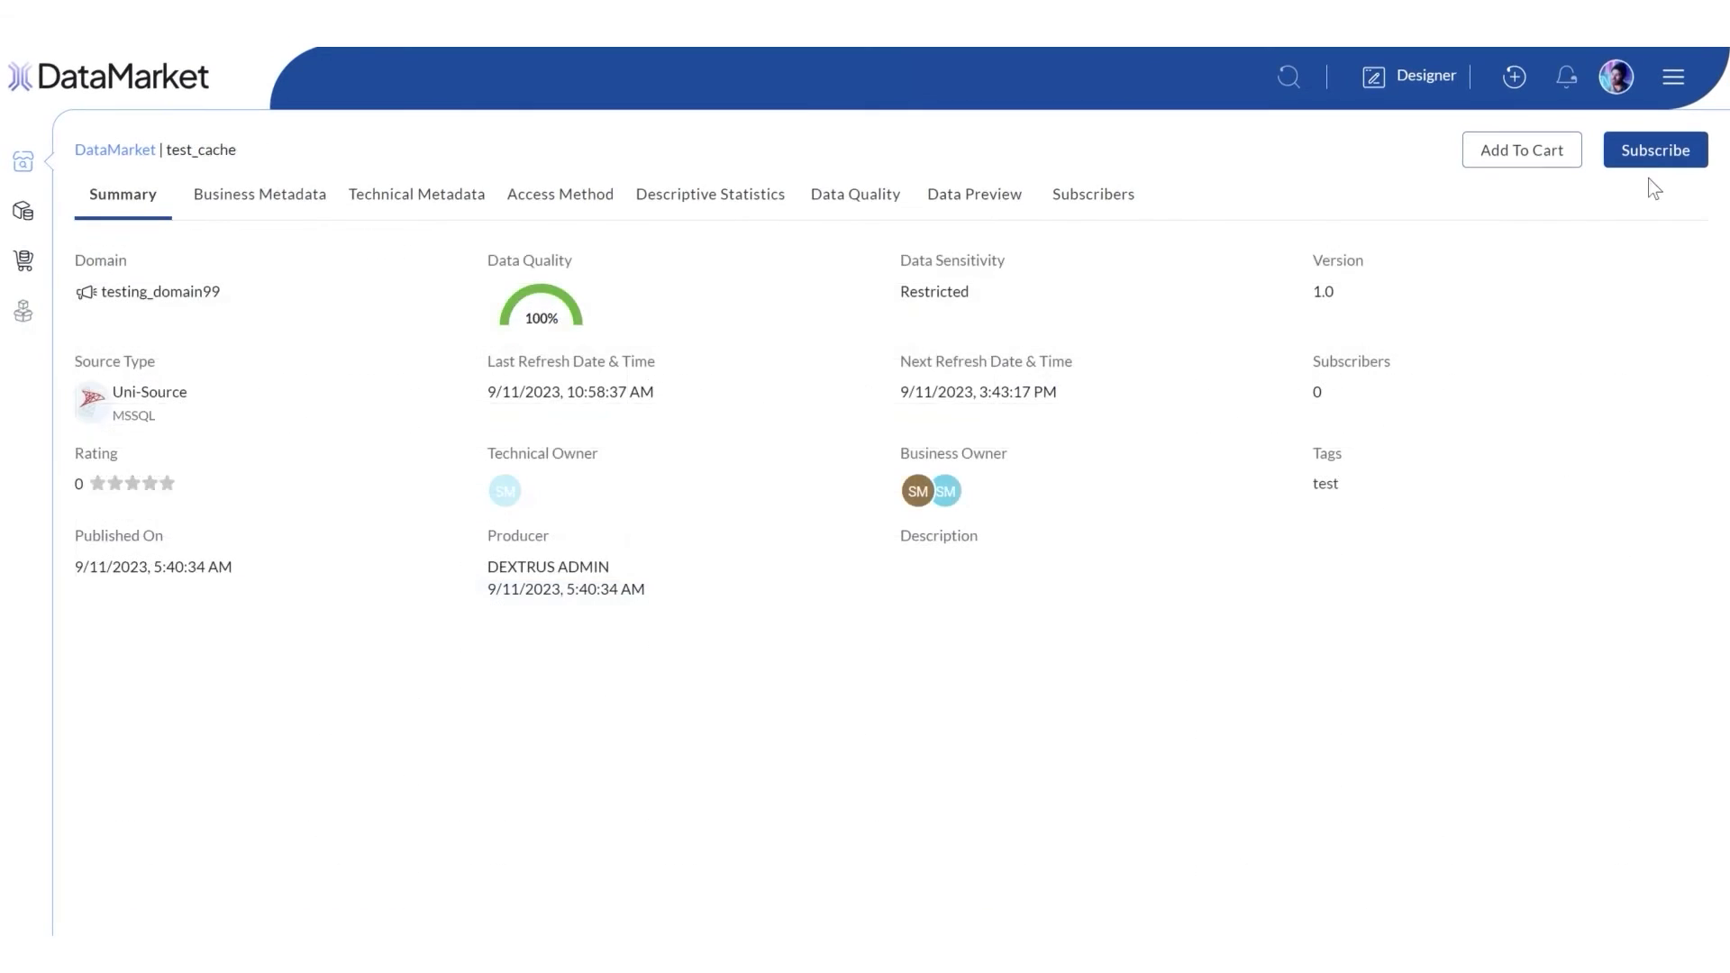
Step: Submit a subscription request for test_cache and accept it from the Access Request review
left_click(1653, 152)
left_click(1602, 893)
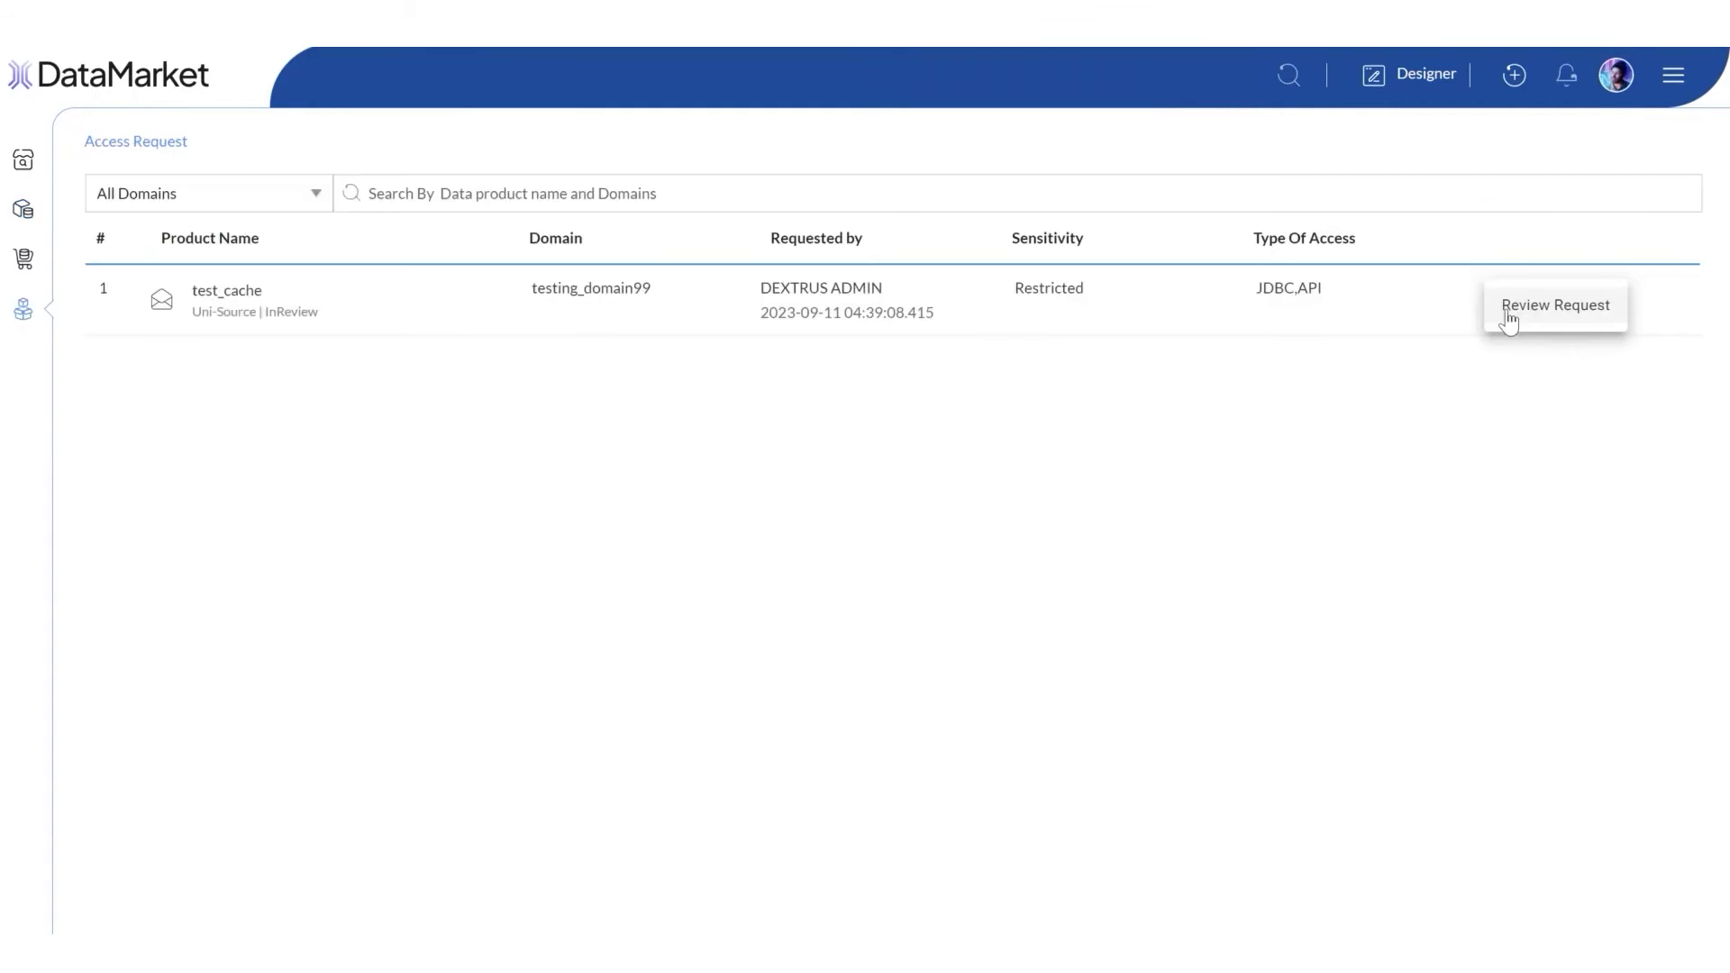
left_click(1508, 320)
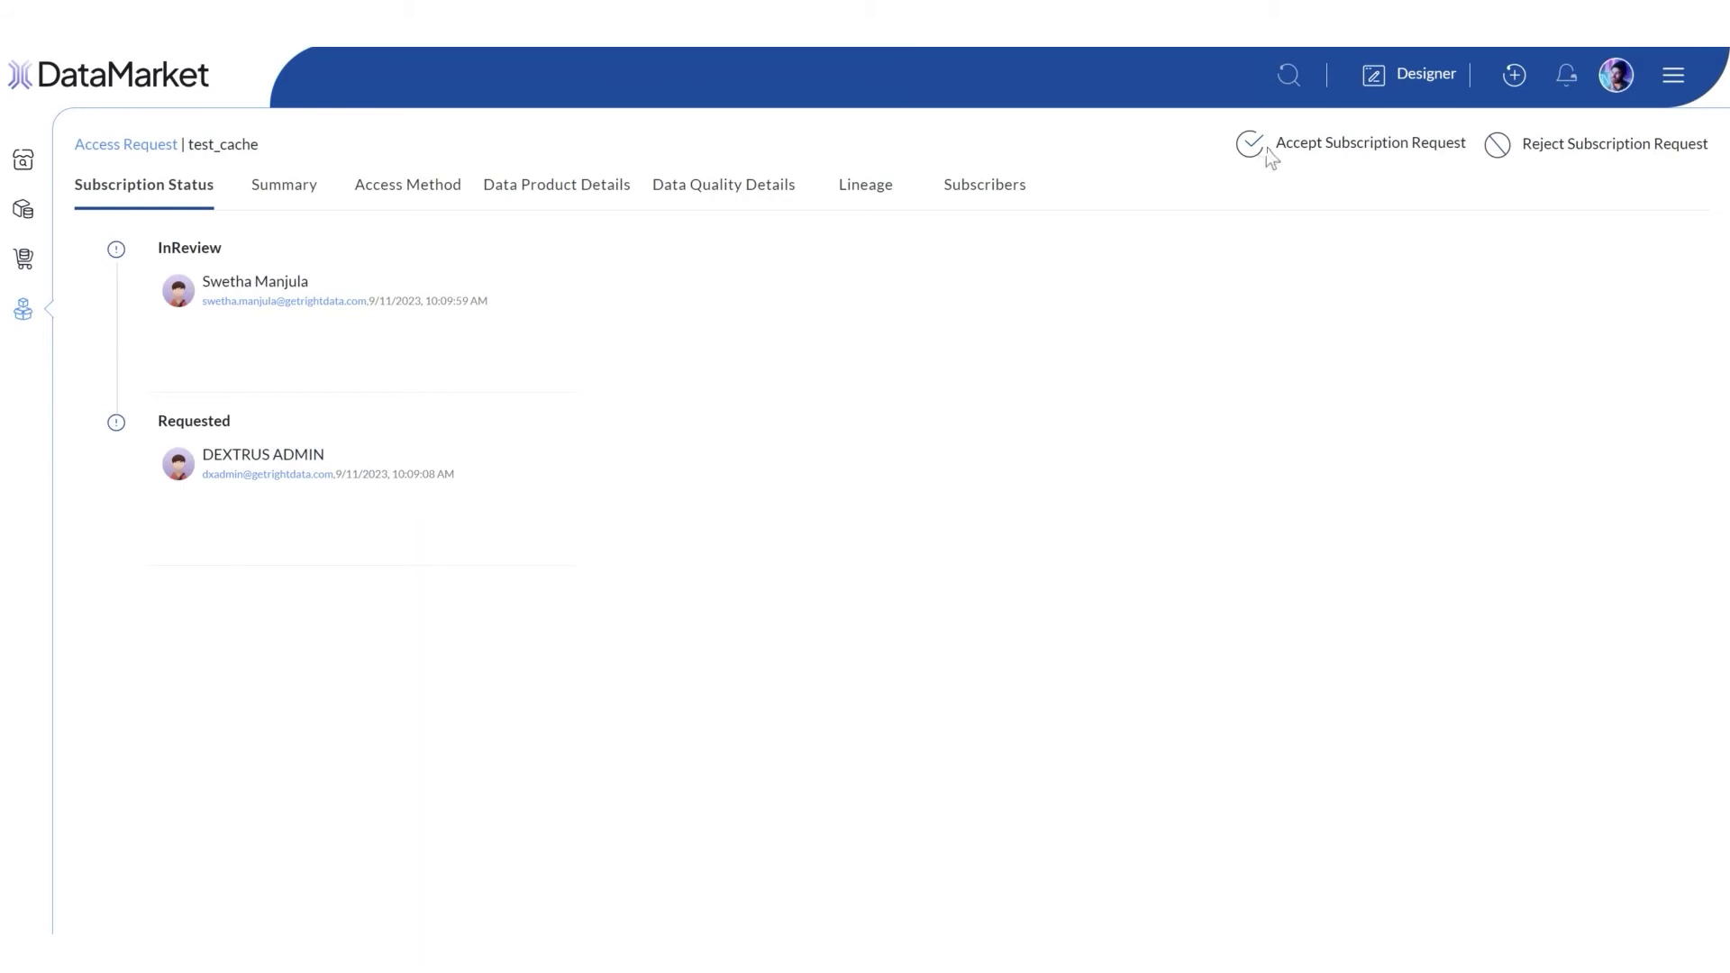
left_click(1271, 157)
type("Accepted")
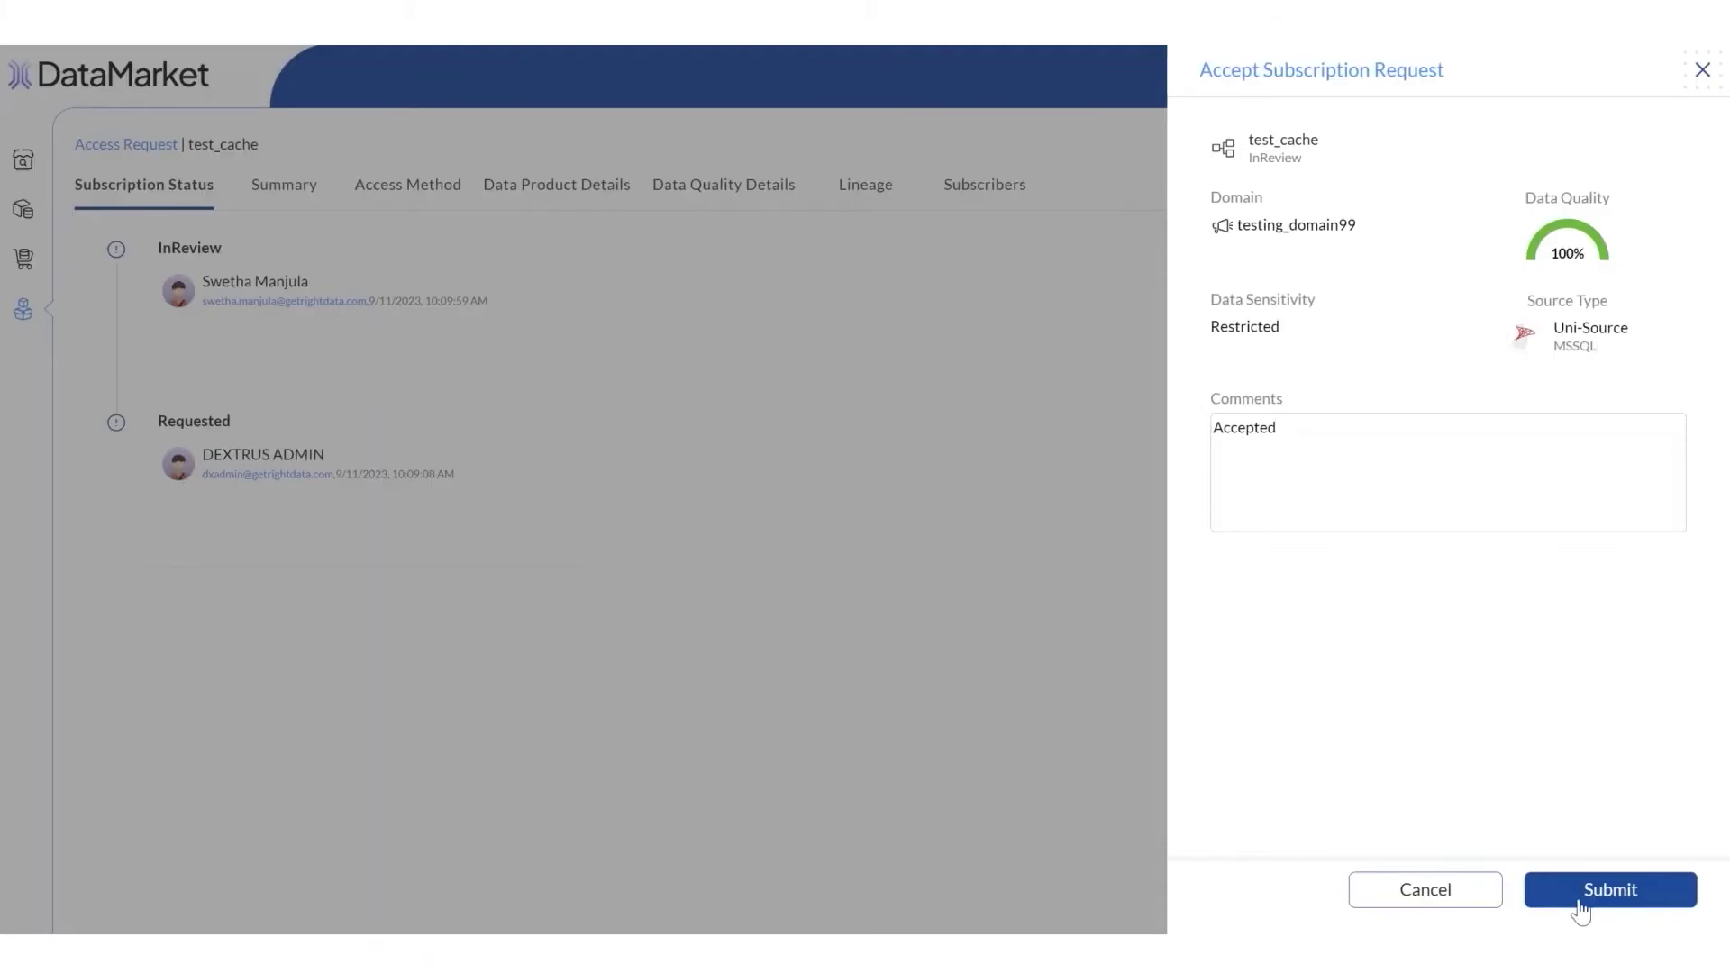
left_click(1587, 892)
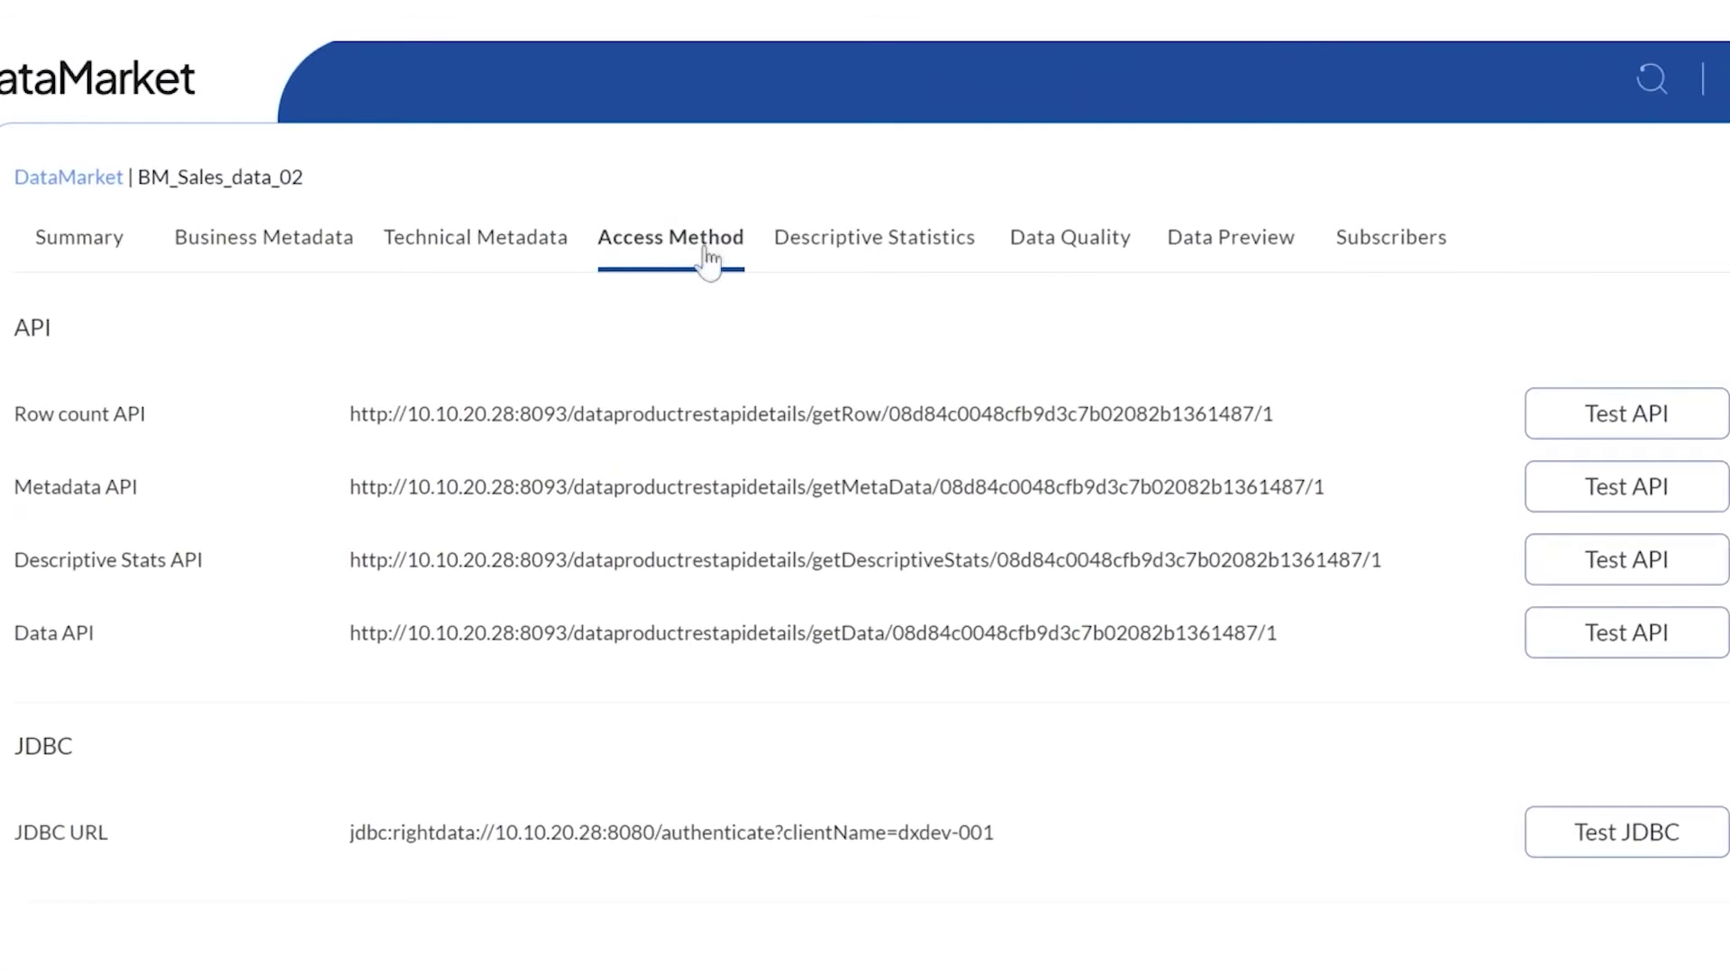
scroll(120, 537, "down", 2)
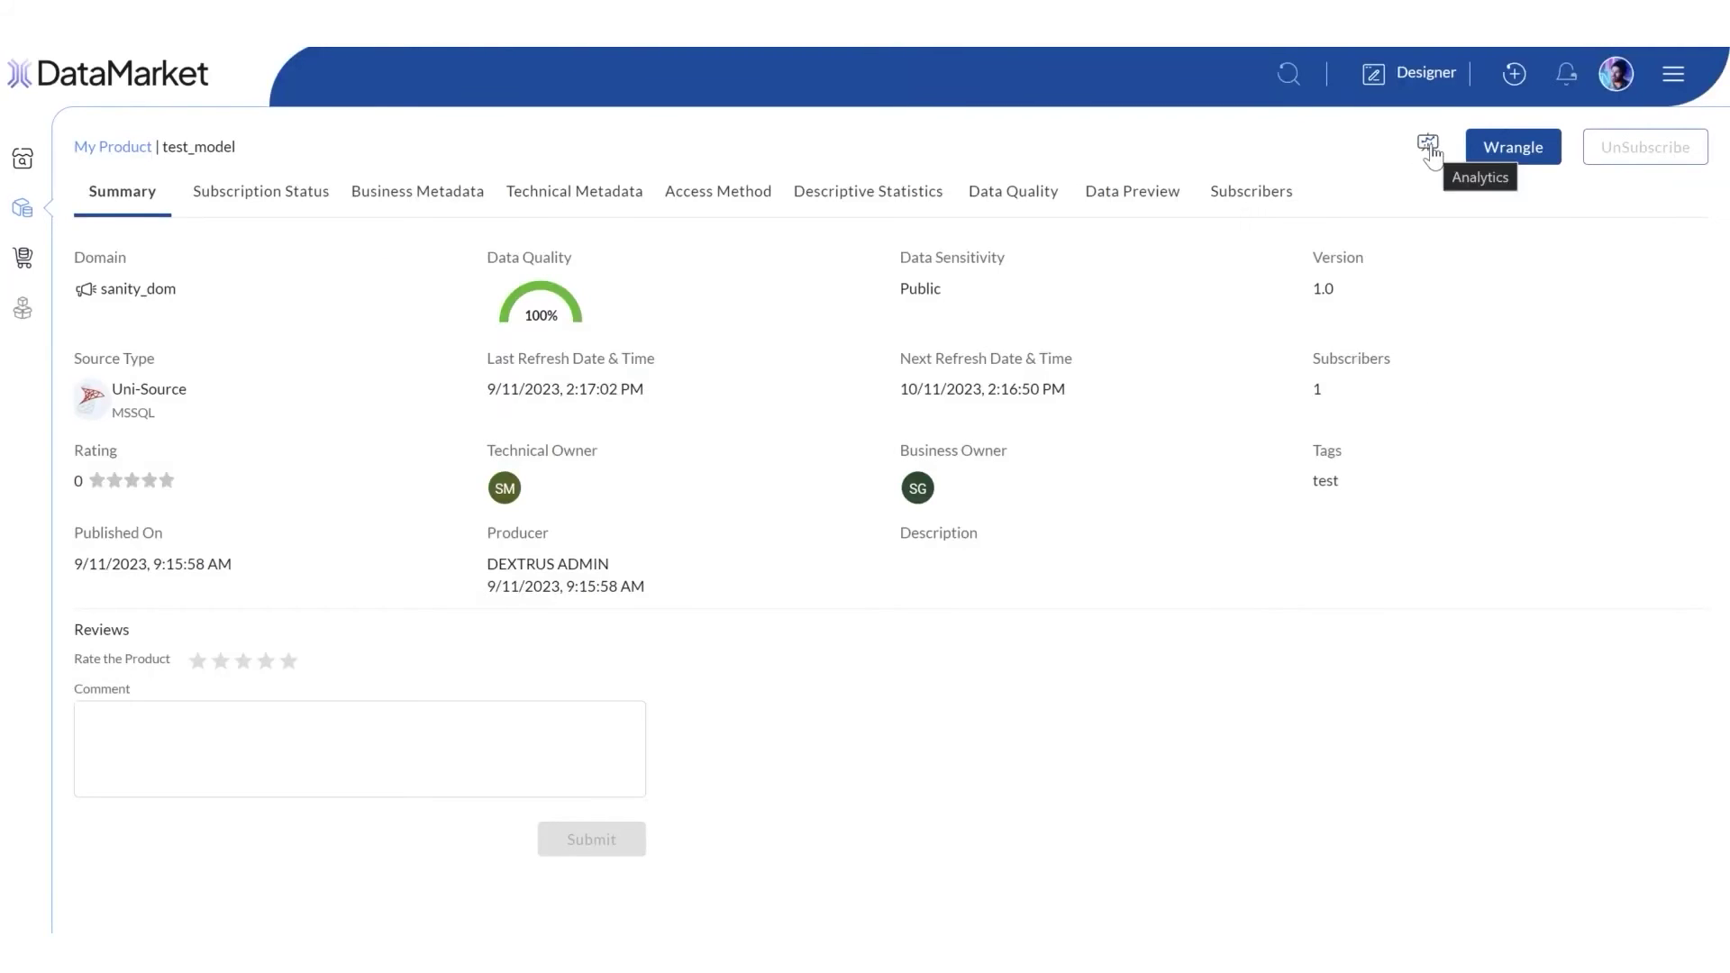
Step: Open test_model analytics, prompt Ask Albus, and show the Latitude Distribution histogram's Python code
left_click(1427, 144)
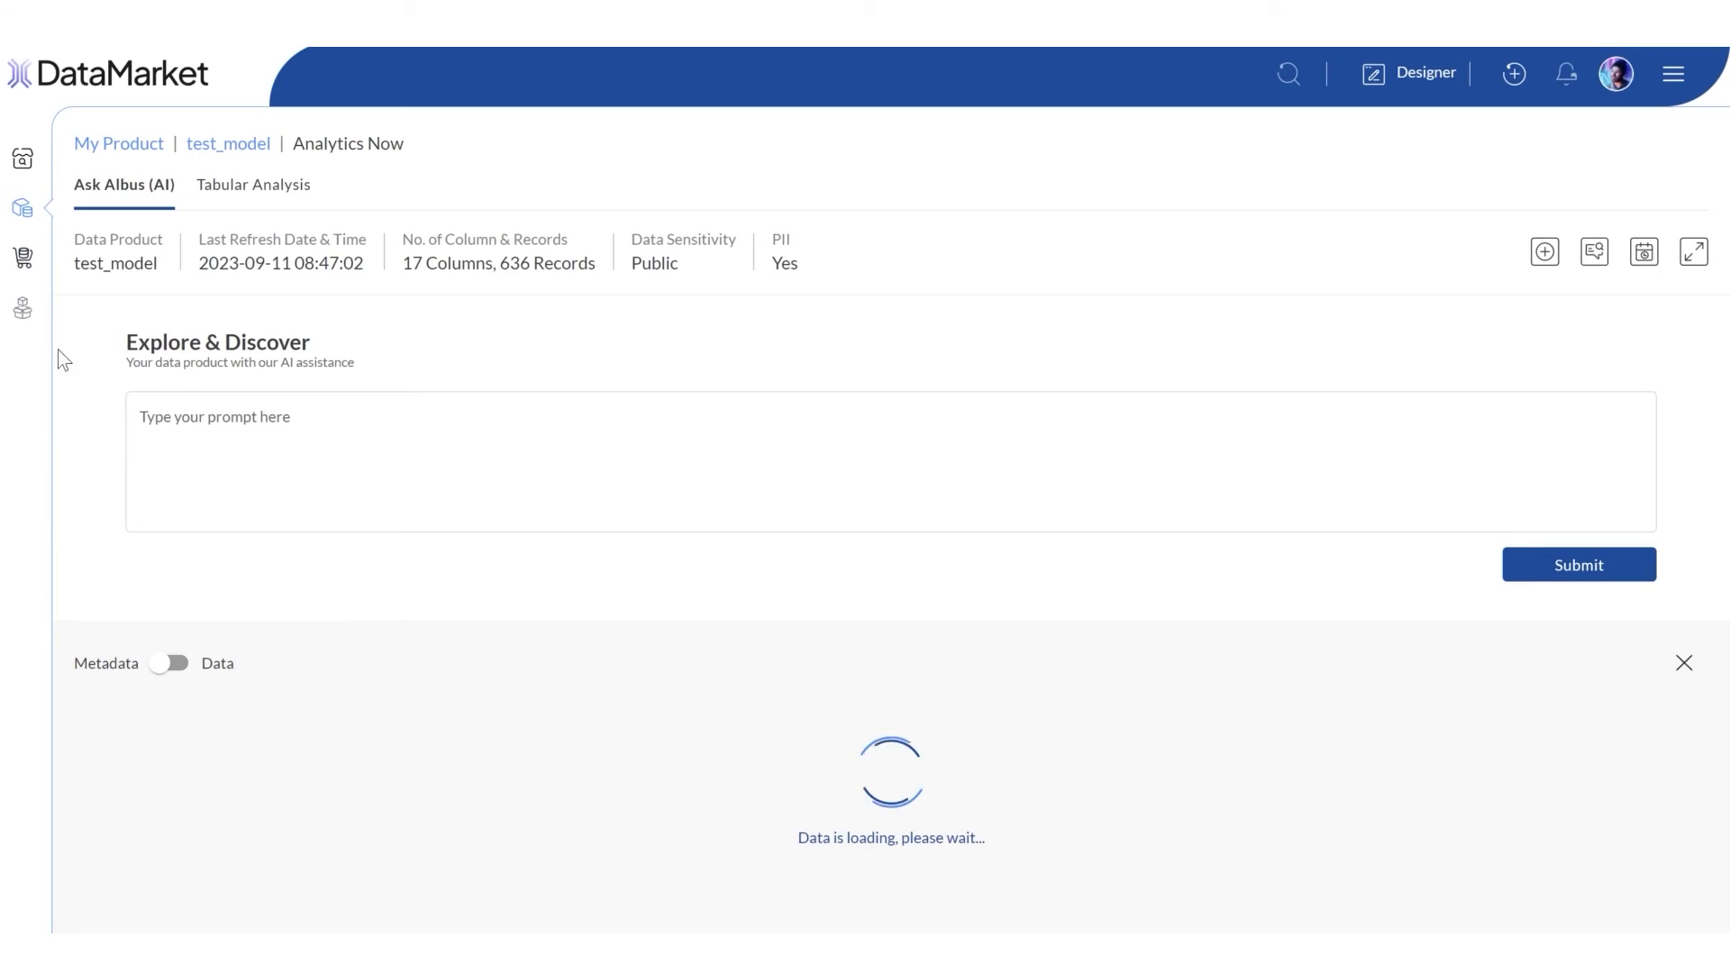
left_click(229, 457)
type("Giv")
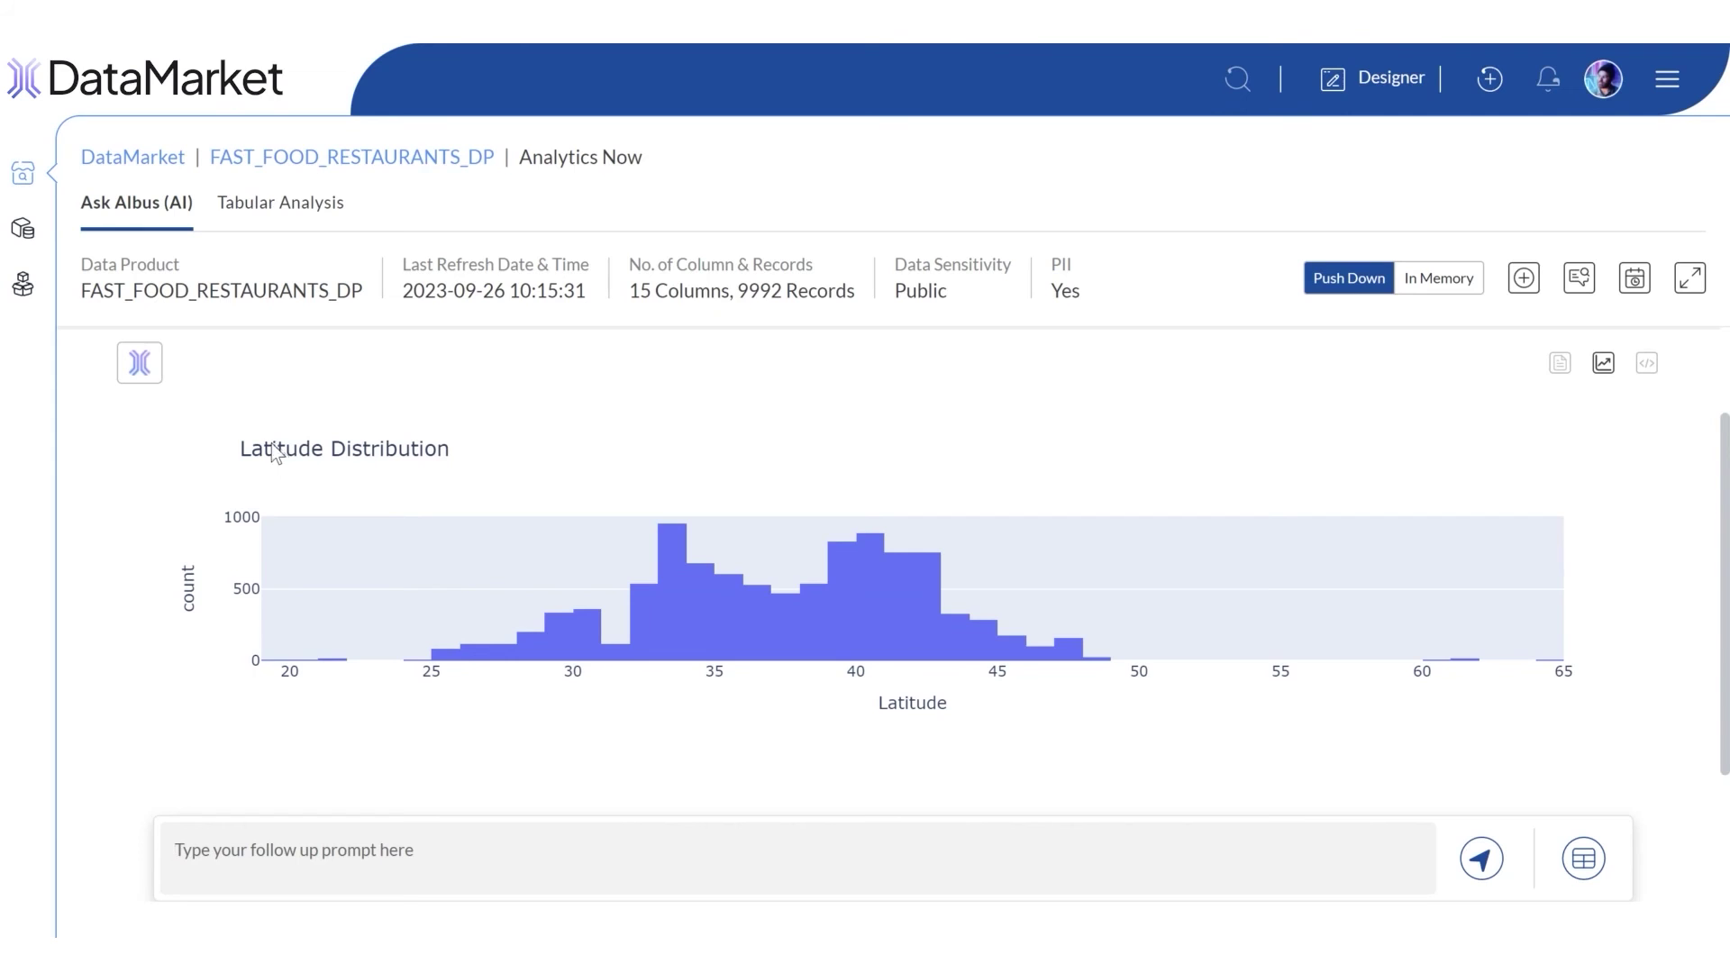
left_click(1644, 367)
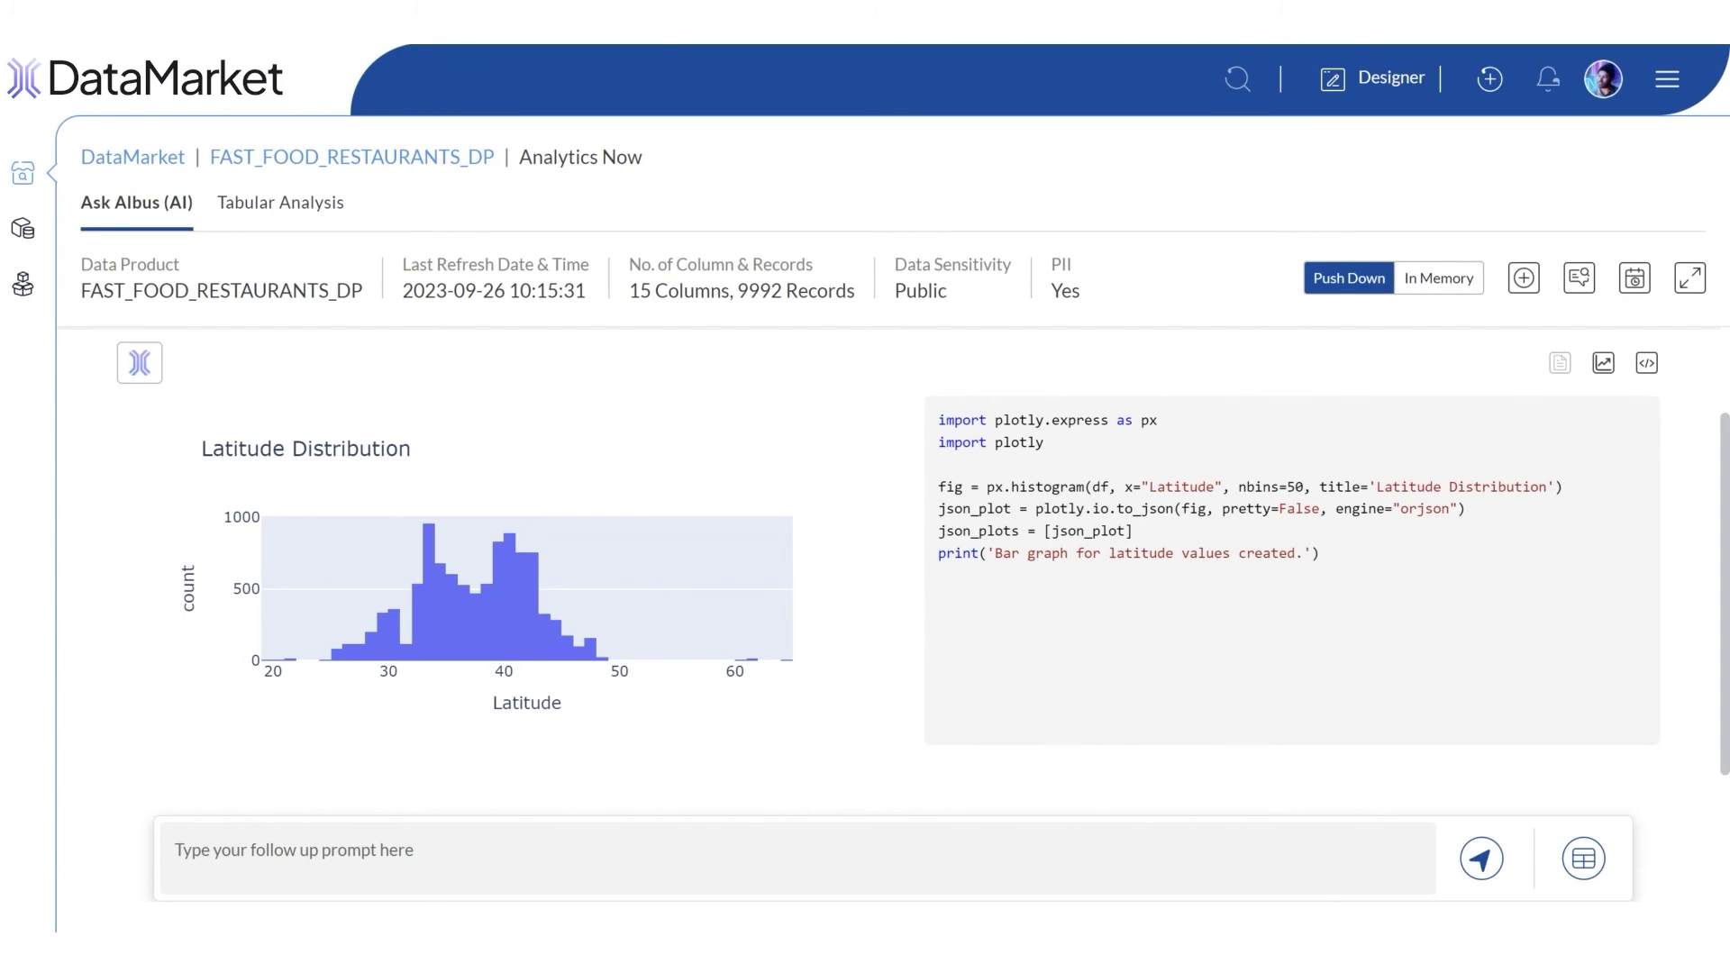
type("graph for dates from star")
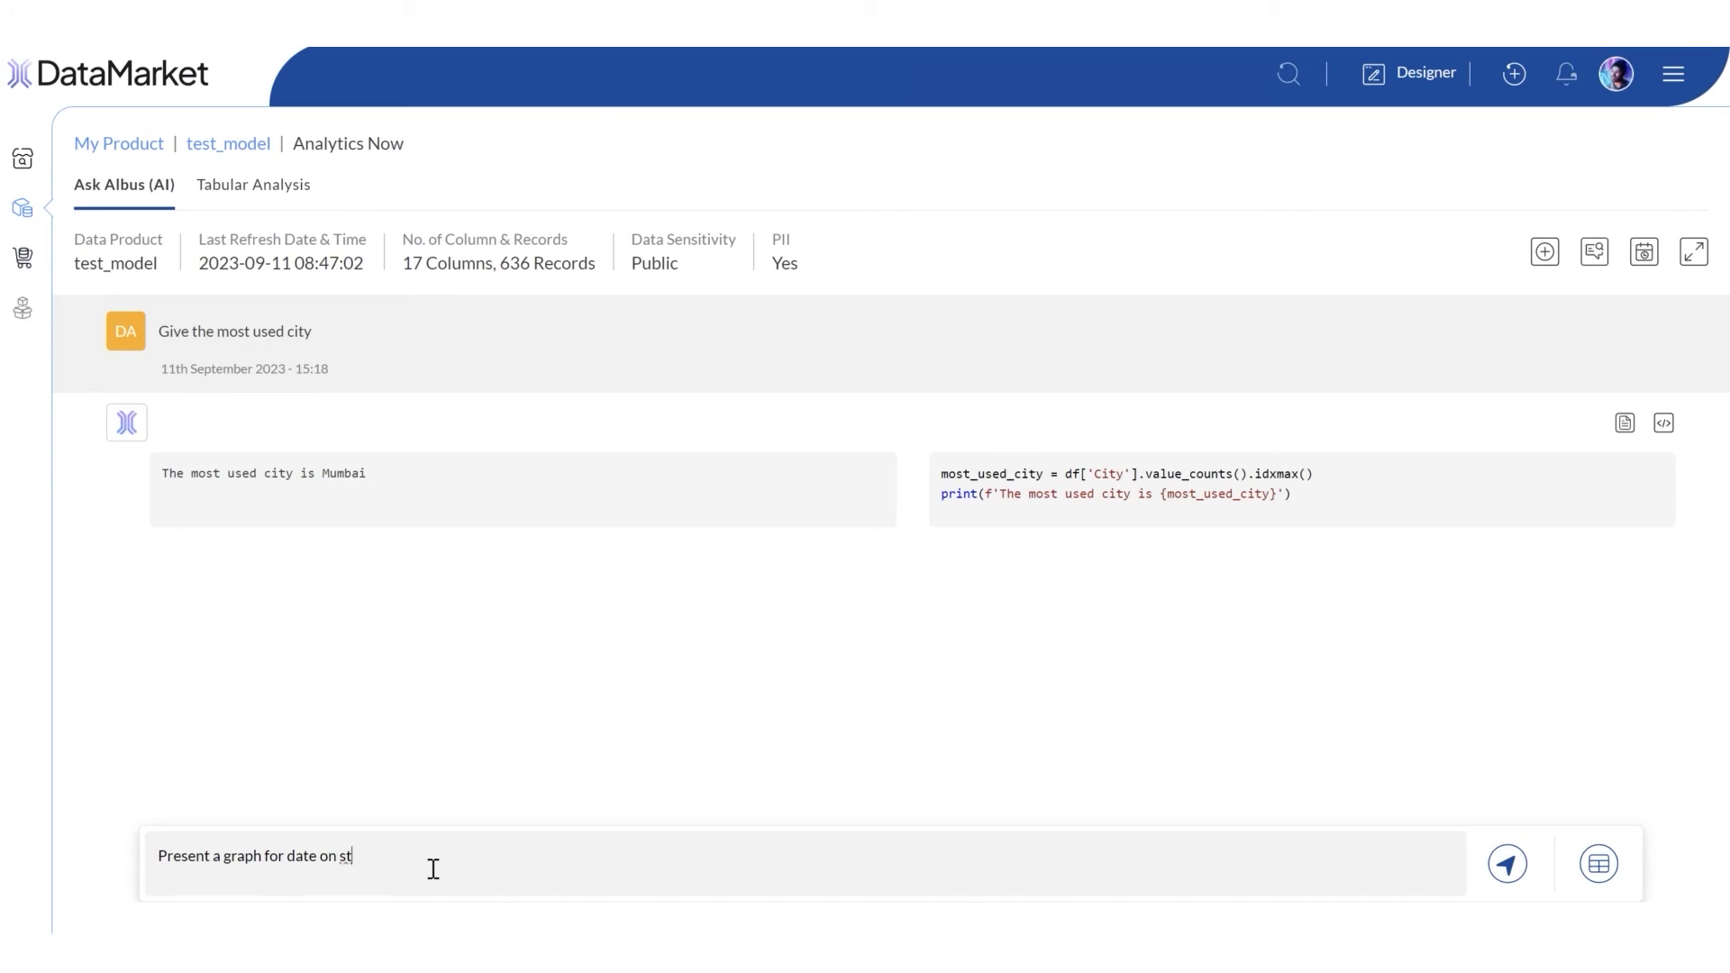
type("ing to ending")
Step: Send the Ask Albus prompt 'Present a graph for dates from staring to ending'
key("Return")
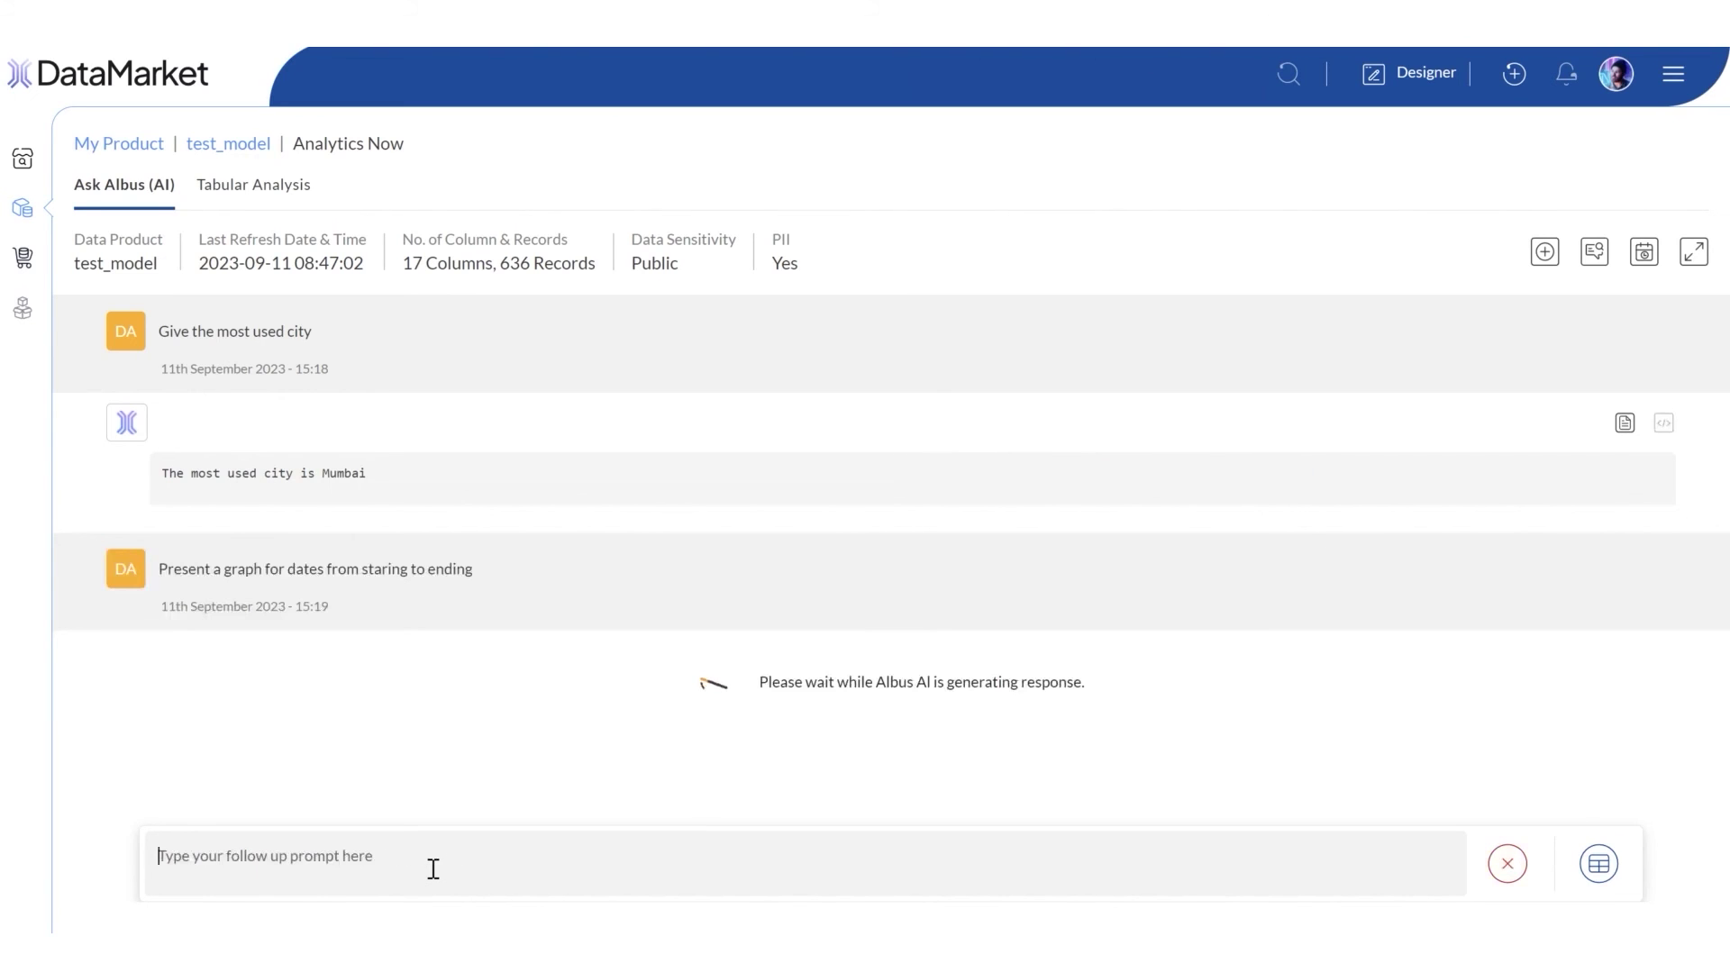